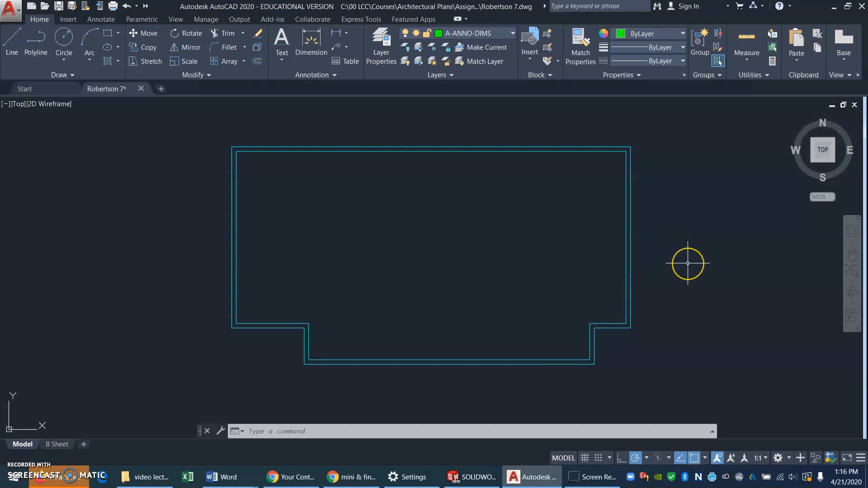
Check which layer the upper exterior wall line is on and look through the drawing's layer list
left_click(693, 300)
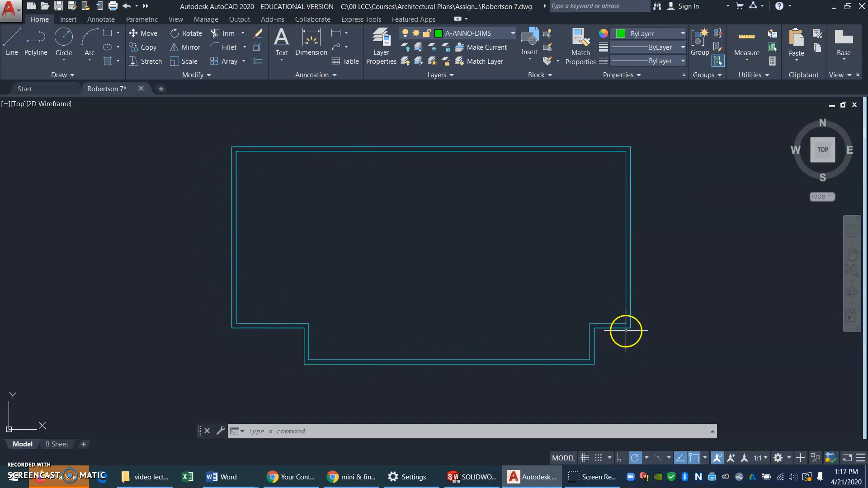
left_click(598, 147)
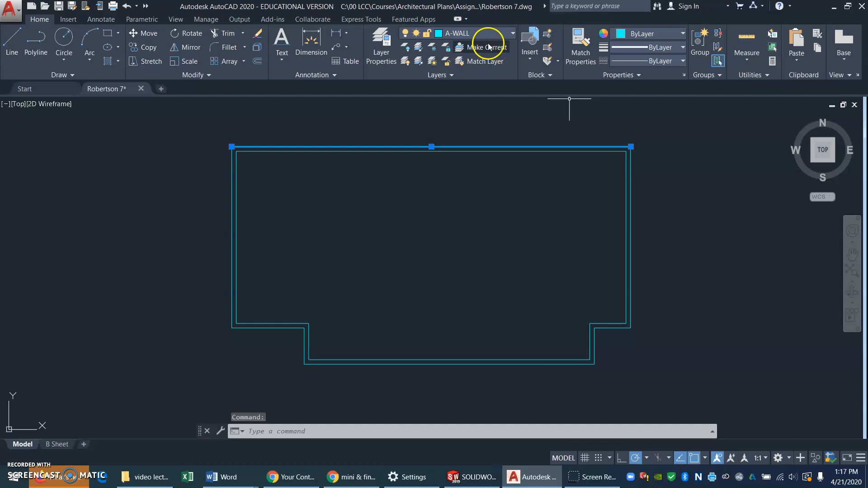
left_click(682, 158)
key("Escape")
key("Escape")
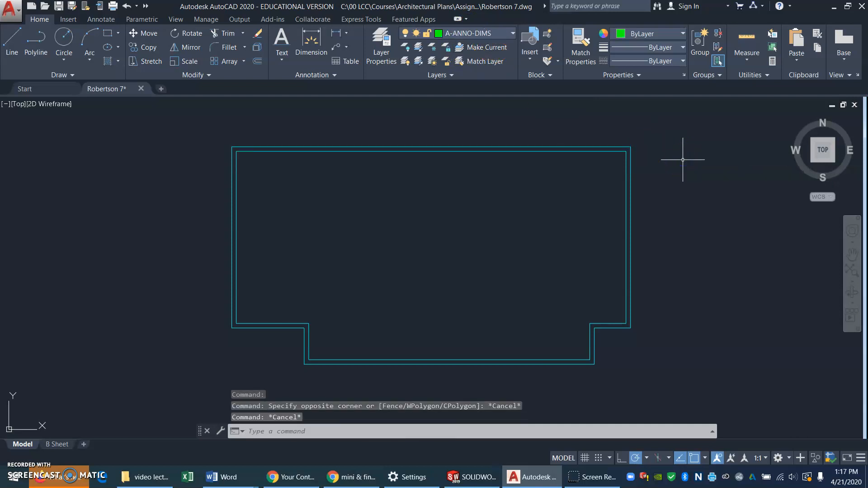
left_click(512, 33)
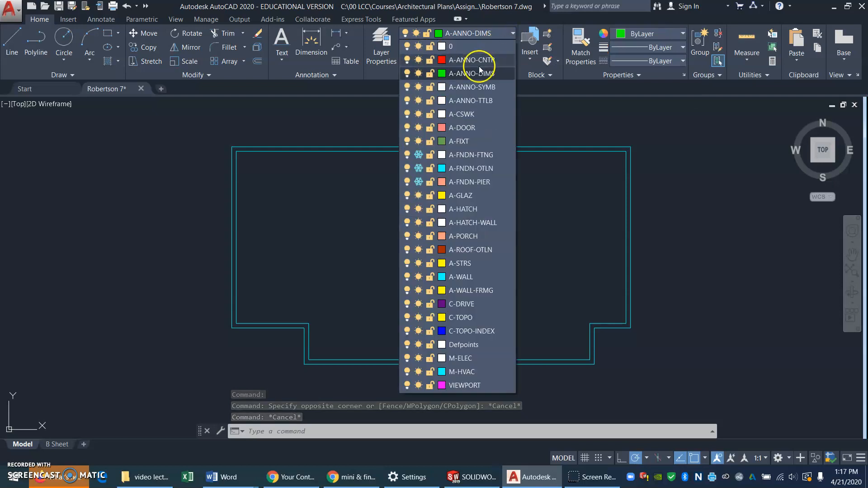
left_click(672, 131)
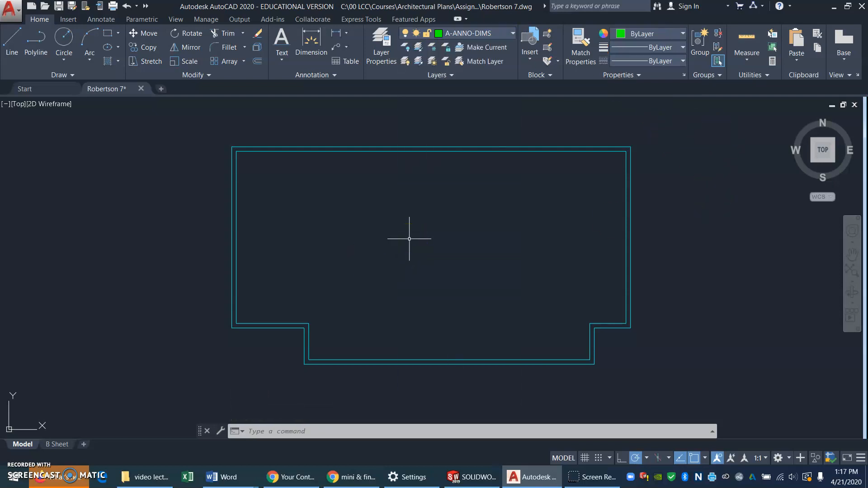
left_click(403, 269)
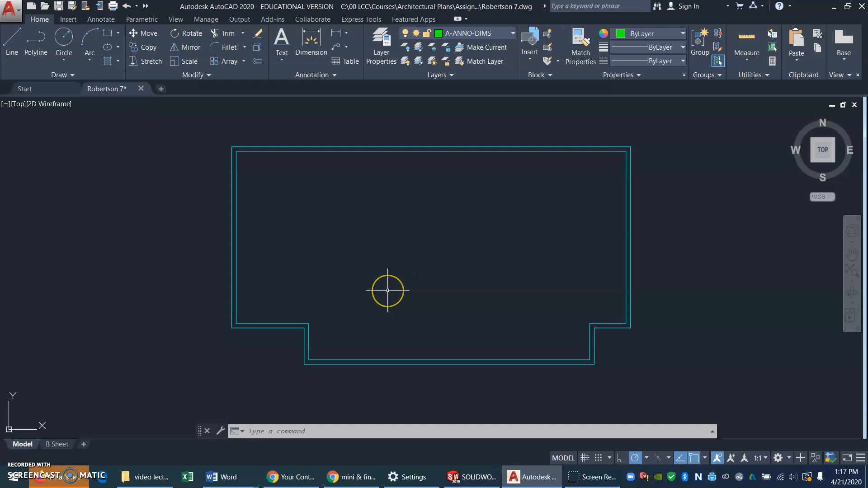
key("Escape")
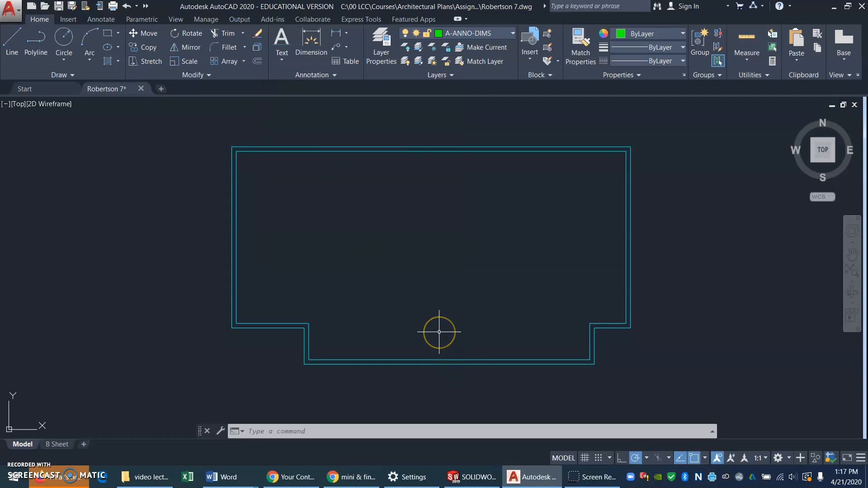
Offset the inner line of the projection's short left wall 12' to the right, into the room
type("O")
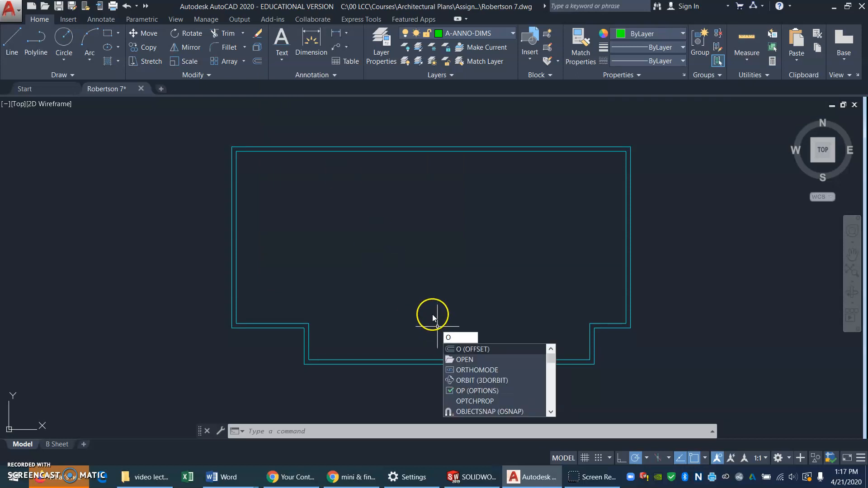
key("Return")
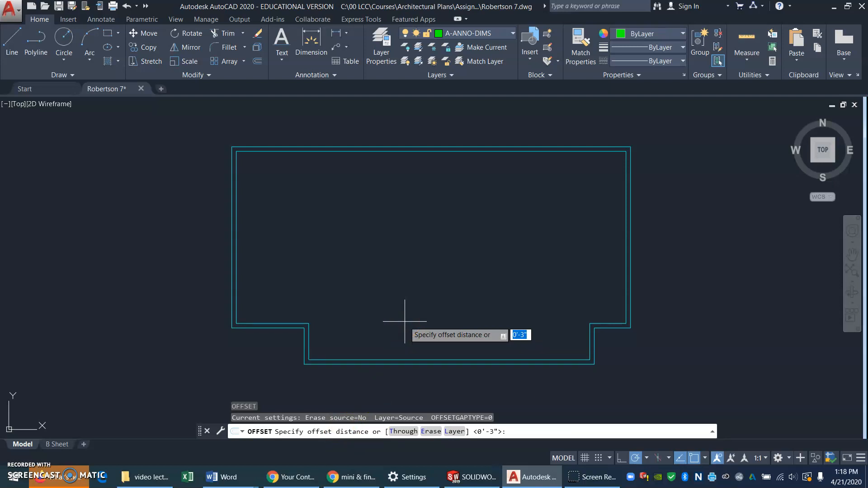
type("12")
key("Return")
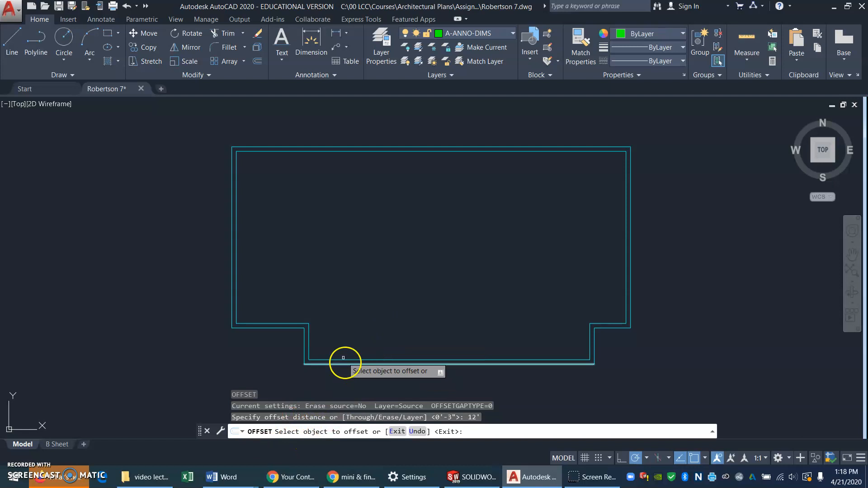
left_click(309, 338)
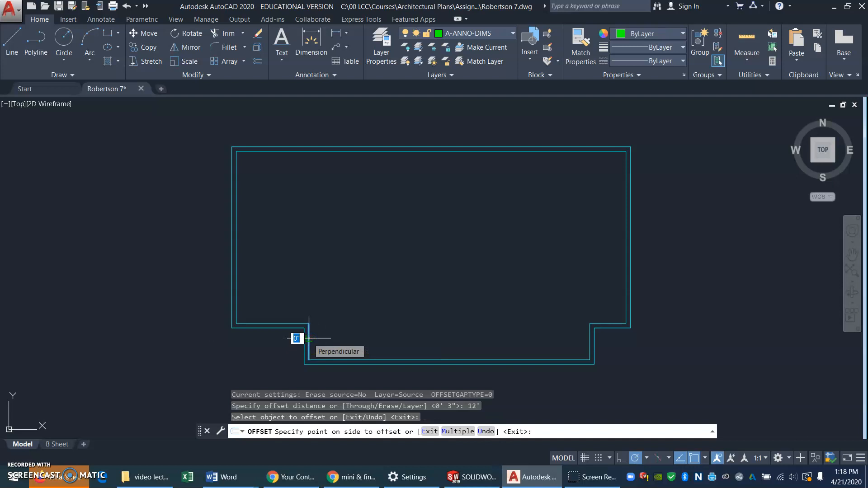
left_click(386, 333)
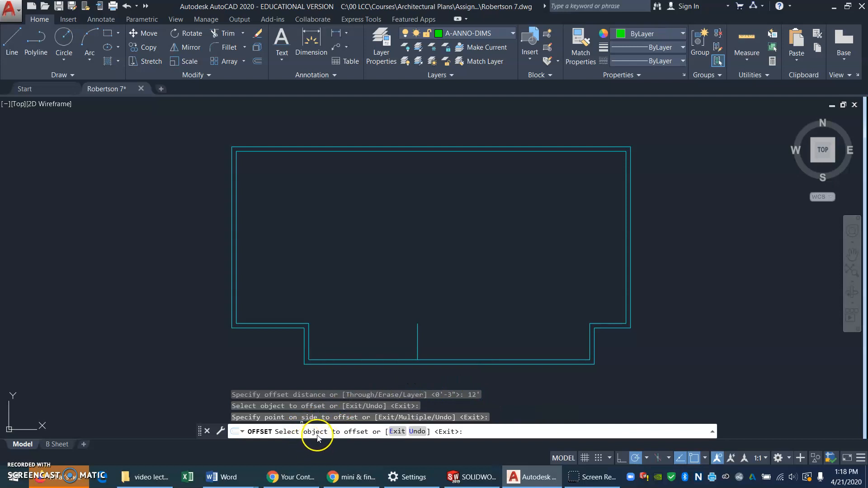
Offset the inner line of the projection's bottom wall 12' upward and finish the Offset command
left_click(362, 359)
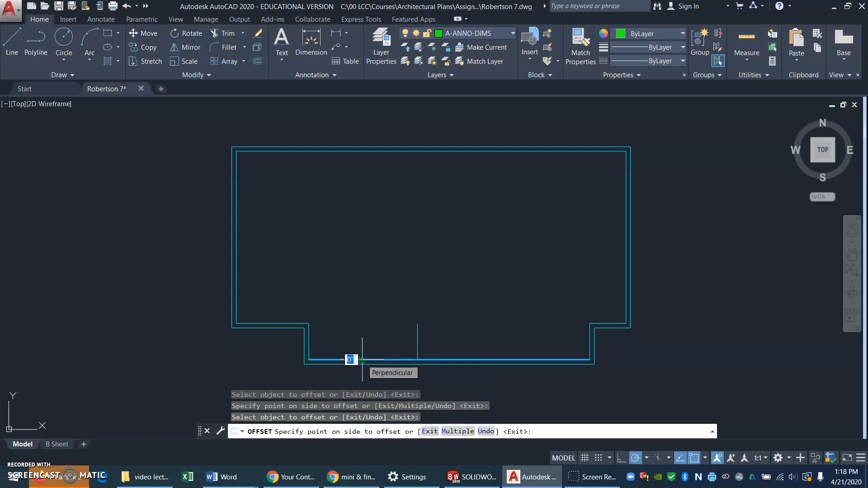
left_click(366, 300)
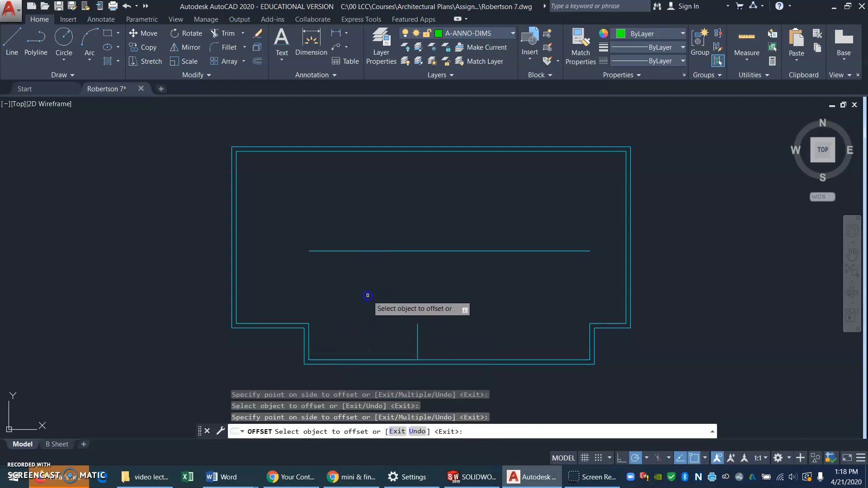
key("Escape")
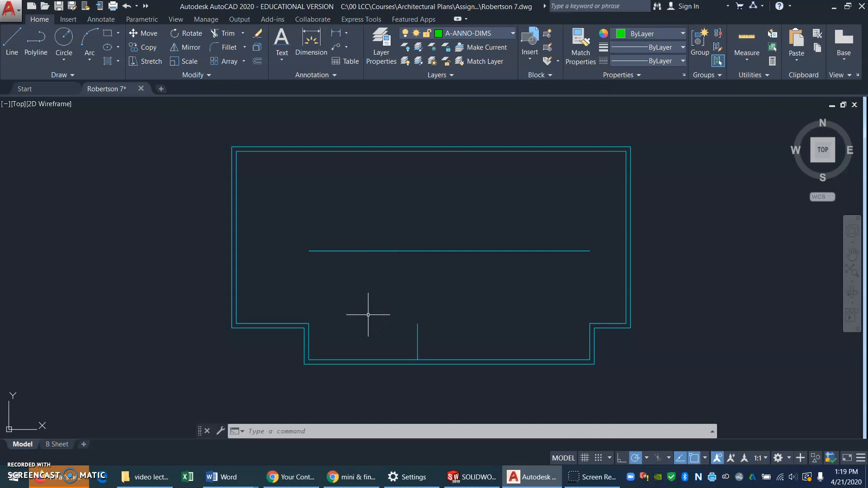
Draw a vertical line from the projection's inner upper-left corner up to the left end of the offset horizontal line
key("l")
key("Return")
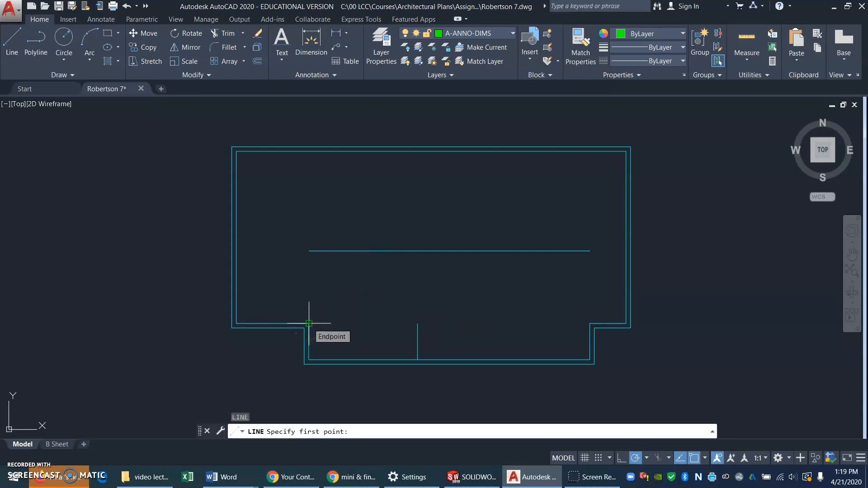
left_click(309, 323)
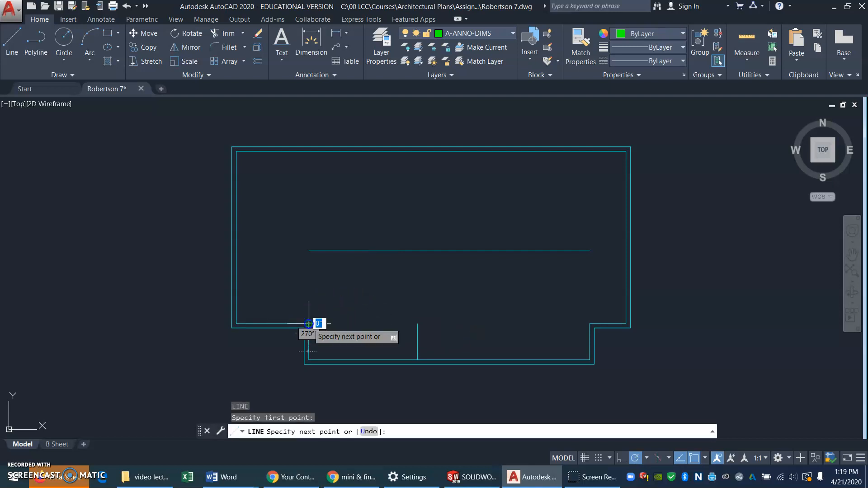
left_click(308, 251)
key("Return")
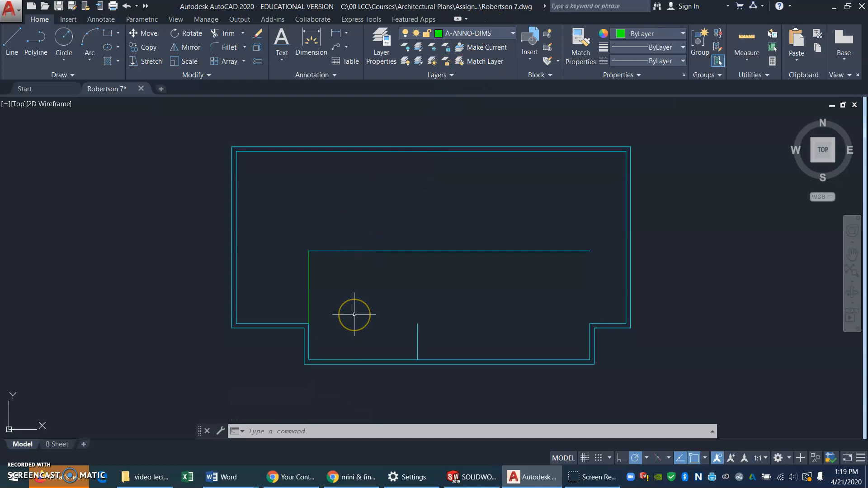
Move the new vertical line to the A-WALL layer and make A-WALL the current layer
left_click(308, 281)
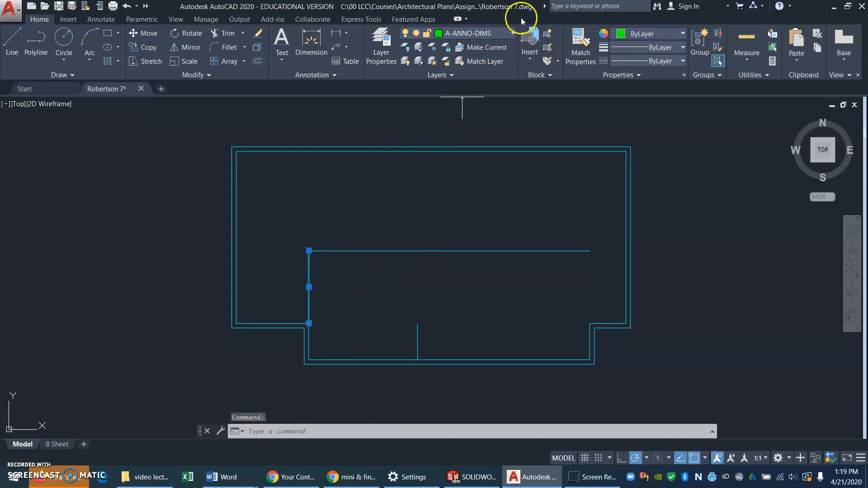
left_click(513, 34)
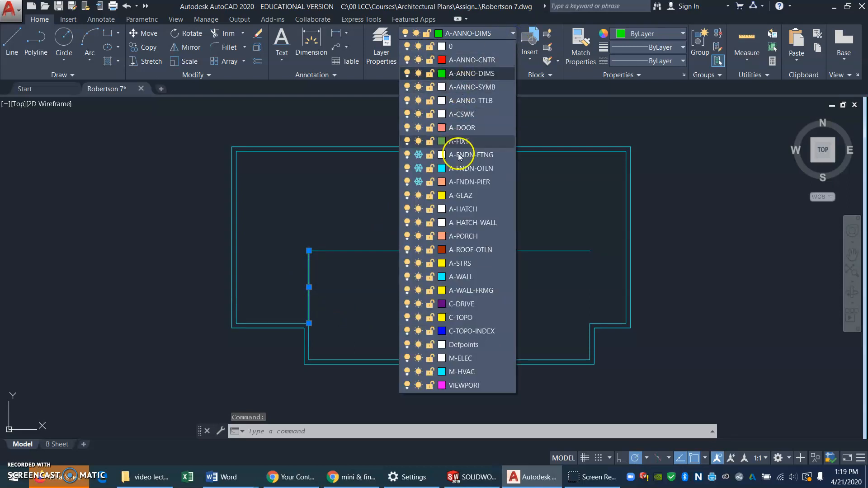
left_click(465, 278)
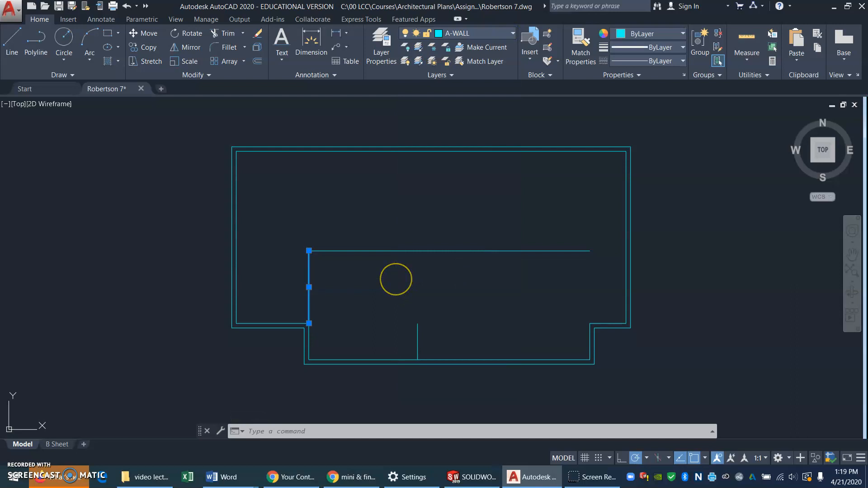
key("Escape")
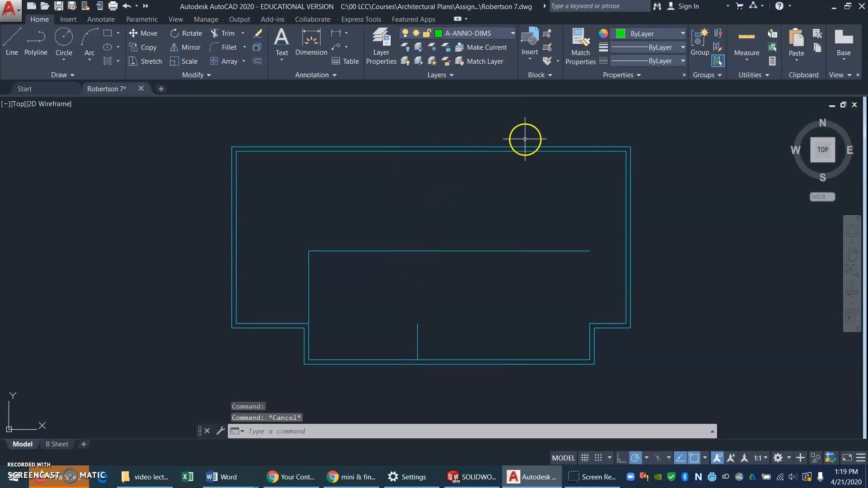
left_click(513, 33)
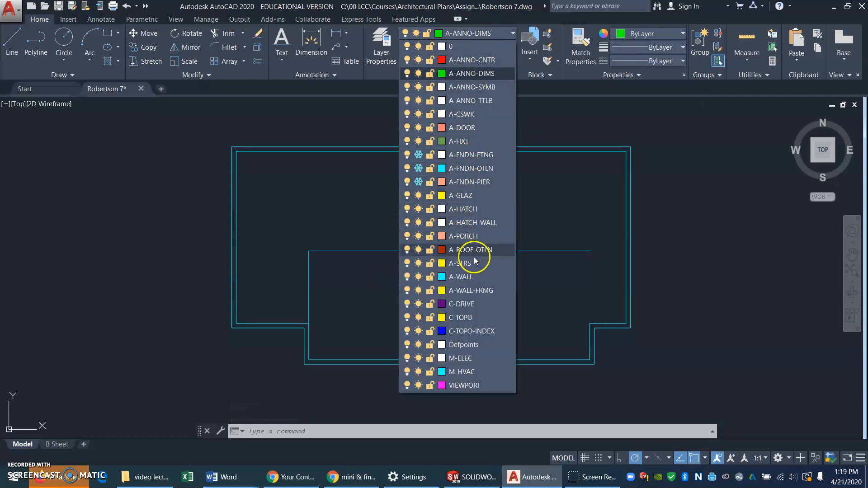
left_click(462, 276)
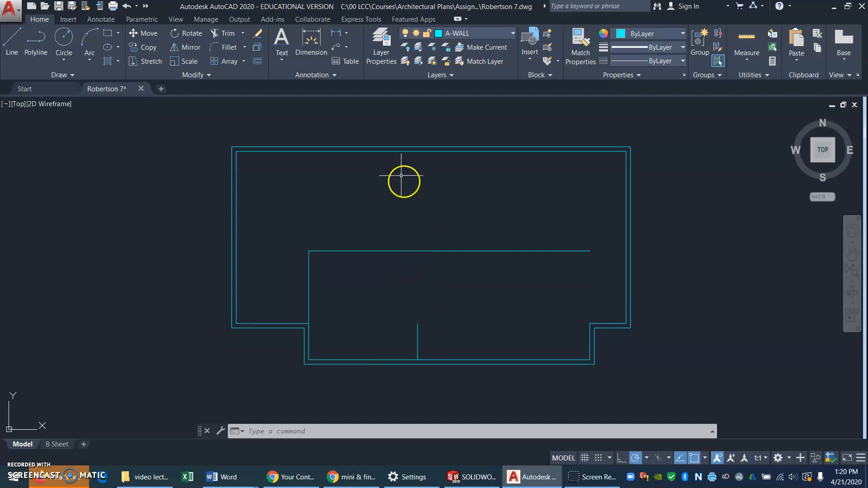
Extend the short interior vertical line up to the horizontal partition line, using all objects as boundaries
left_click(244, 34)
left_click(237, 79)
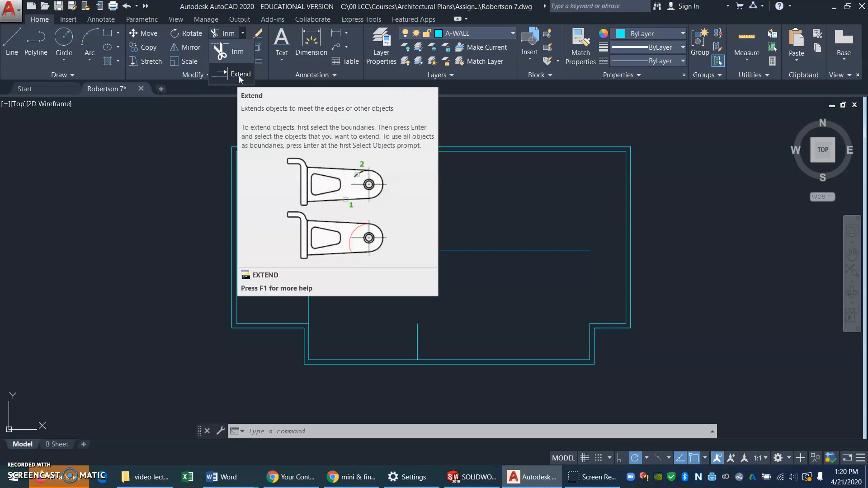
left_click(240, 78)
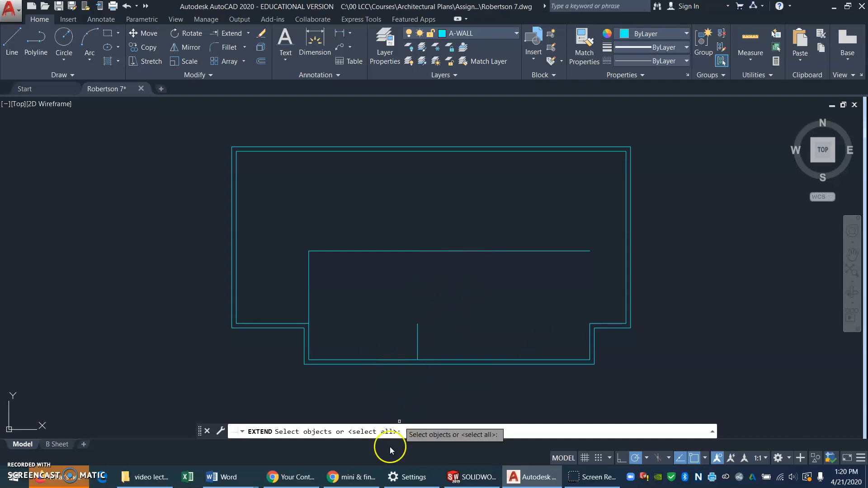
key("Return")
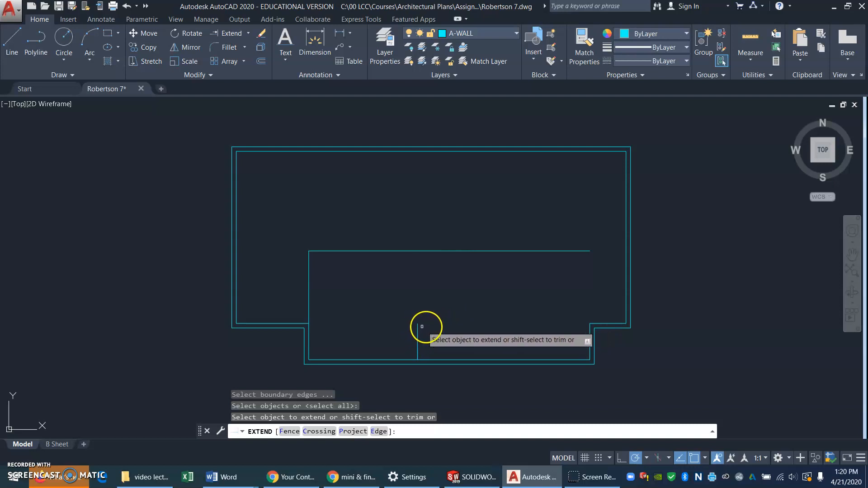
left_click(417, 354)
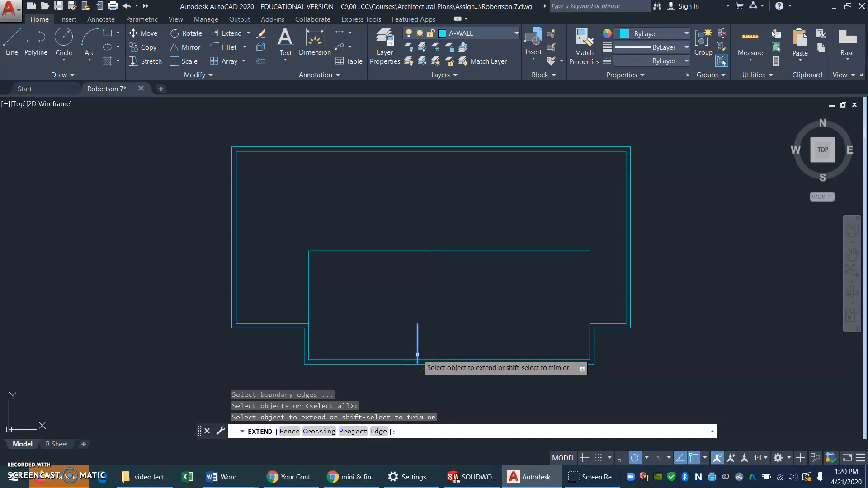
left_click(417, 328)
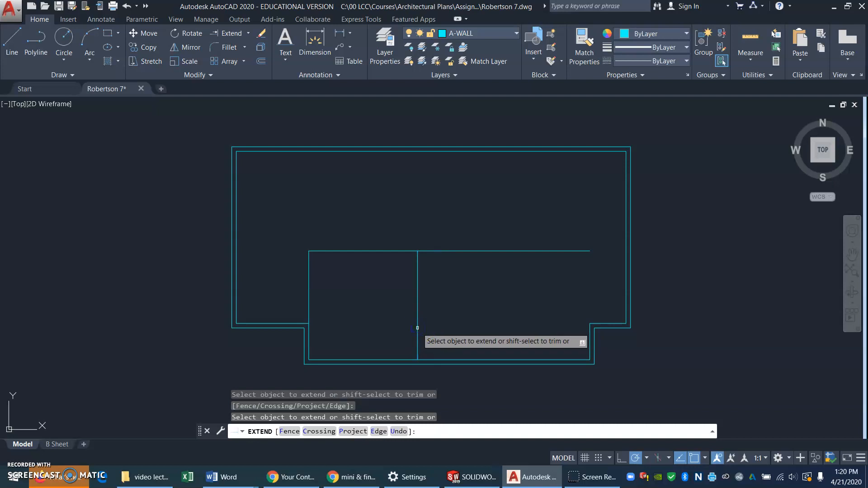
key("Return")
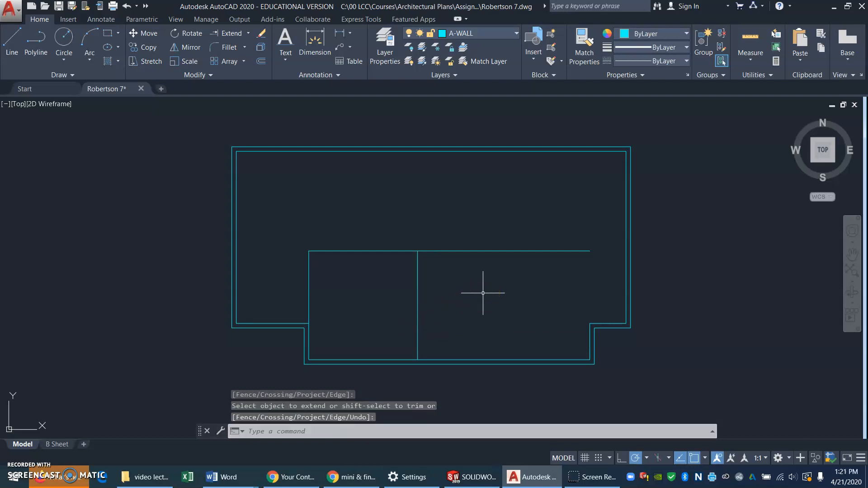
Offset the extended vertical partition line 4" to the right to give the interior wall its thickness
left_click(362, 293)
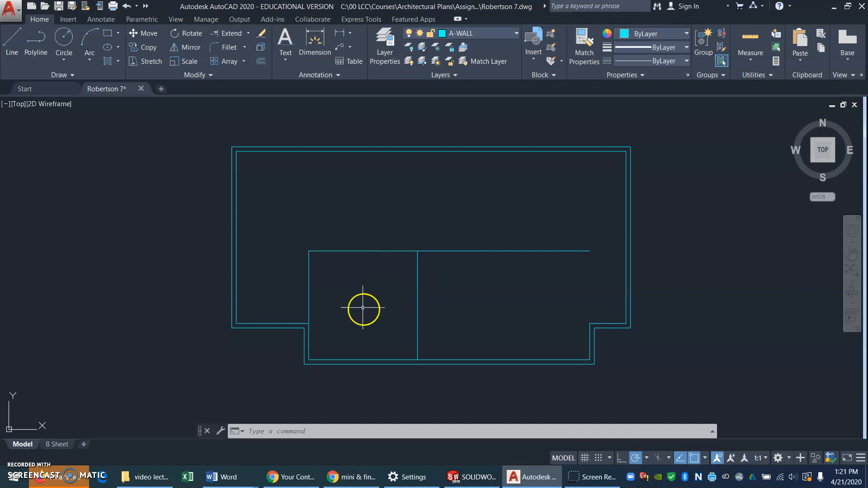
left_click(261, 61)
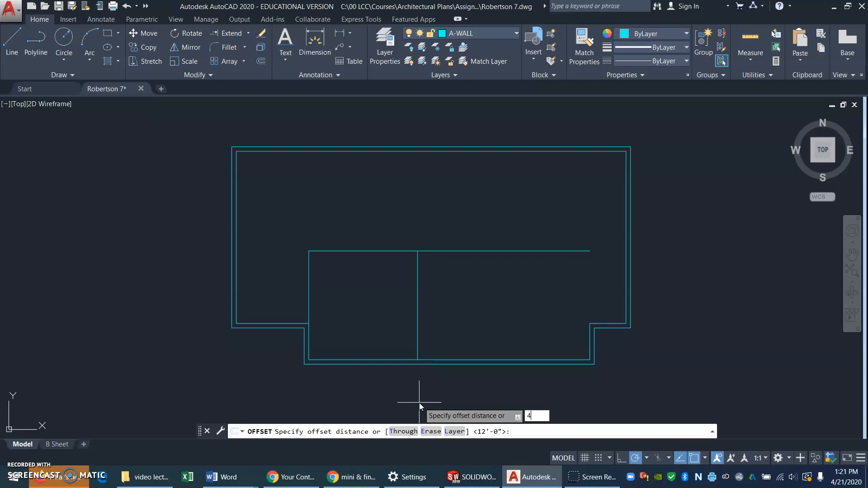
key("Return")
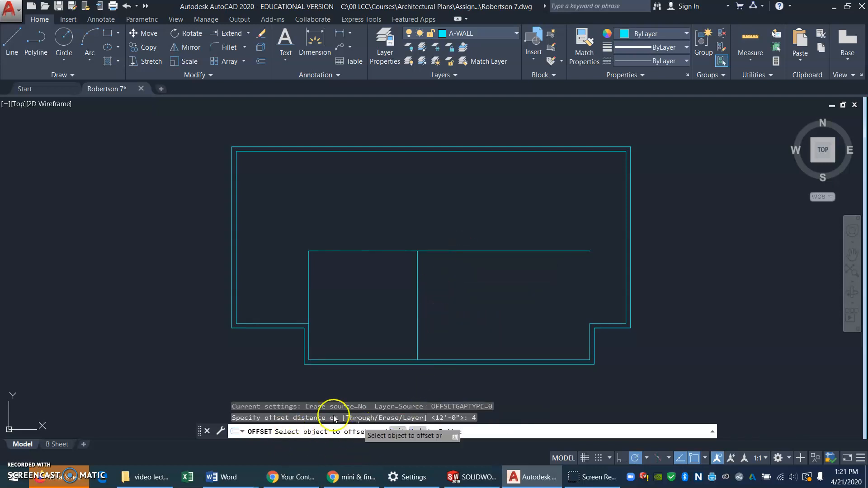
left_click(417, 298)
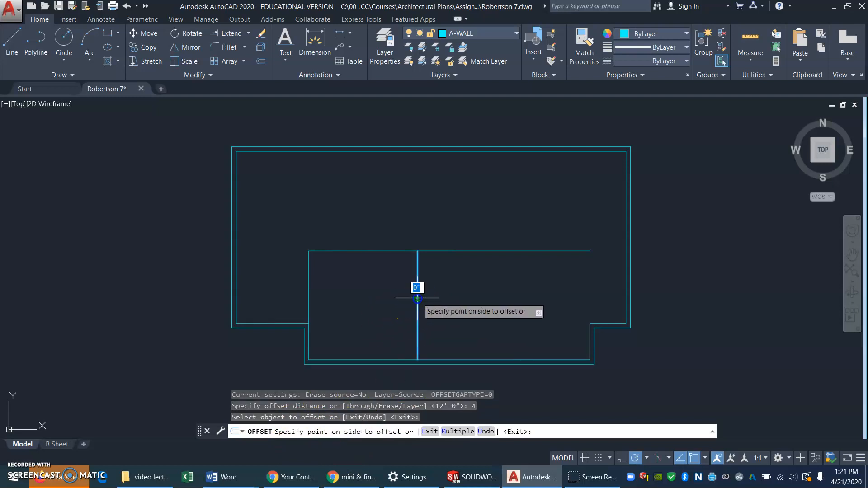
left_click(455, 300)
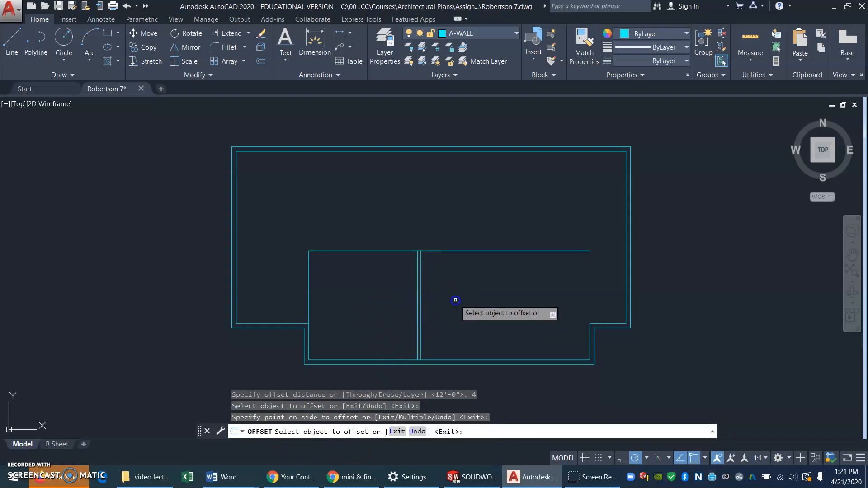
Offset the room's left vertical line 4" to the left and its upper horizontal line 4" upward for wall thickness
left_click(309, 287)
left_click(282, 287)
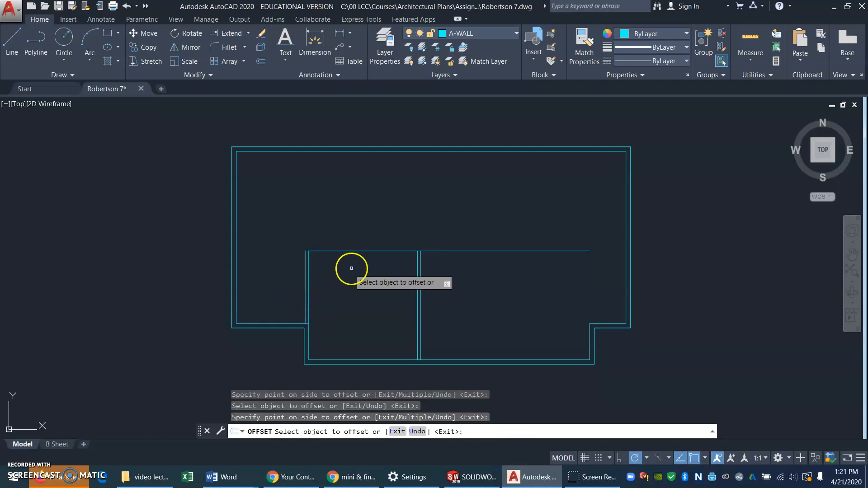
left_click(368, 251)
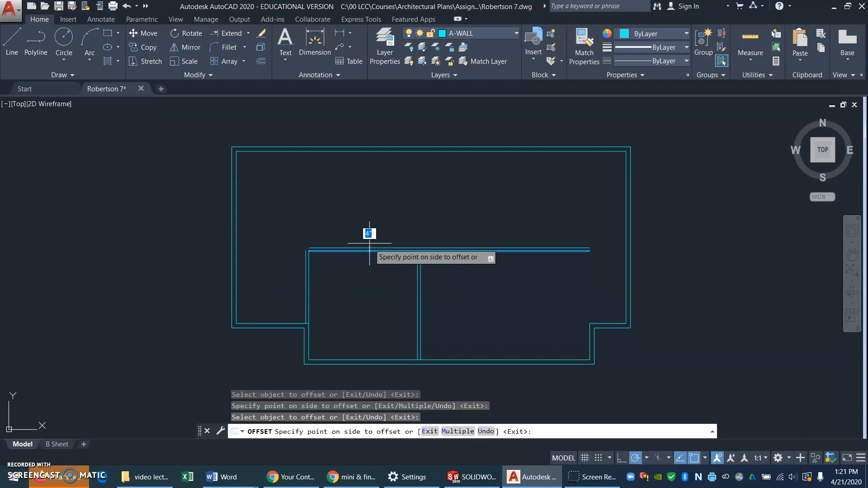
left_click(370, 238)
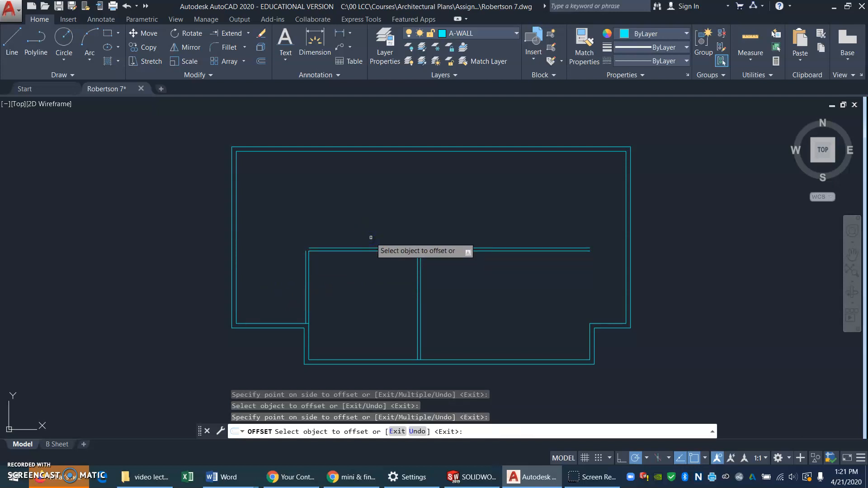
key("Return")
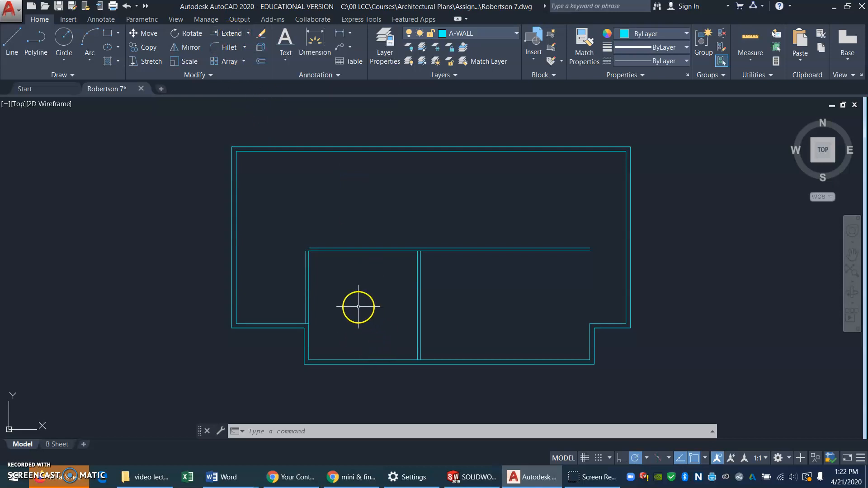
Extend the room's outer left vertical, outer upper horizontal and outer right vertical wall lines to meet, using all objects as boundaries
type("X")
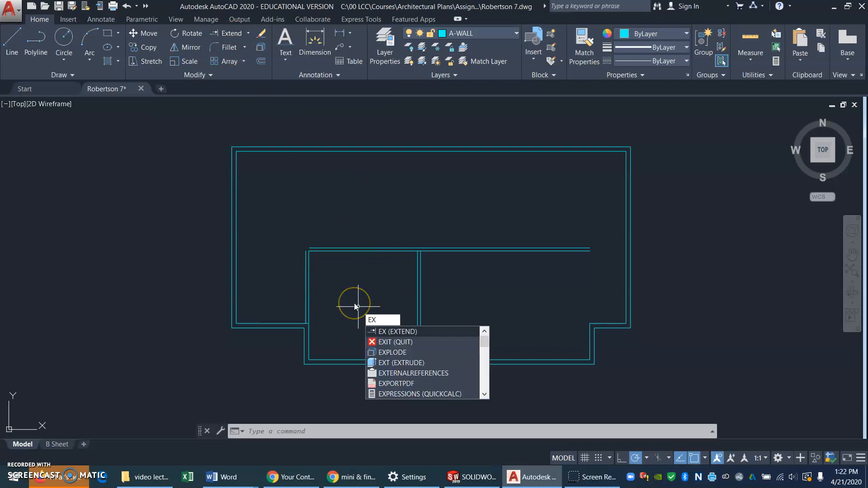
key("Return")
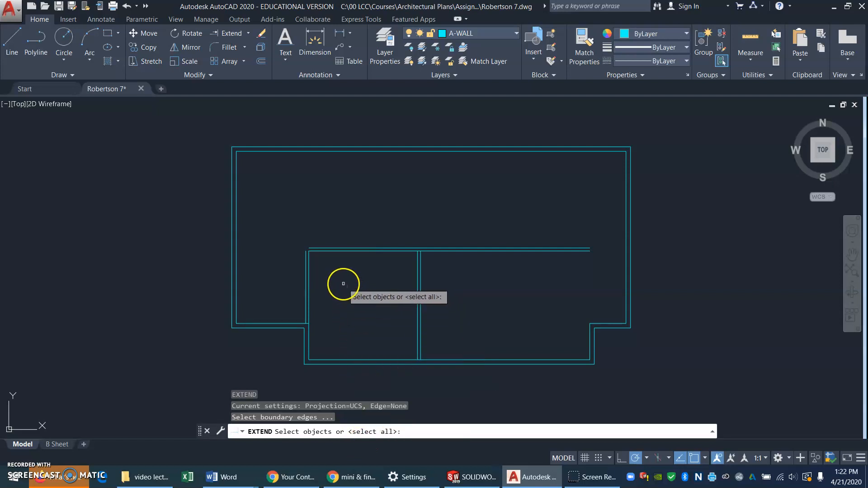
key("Return")
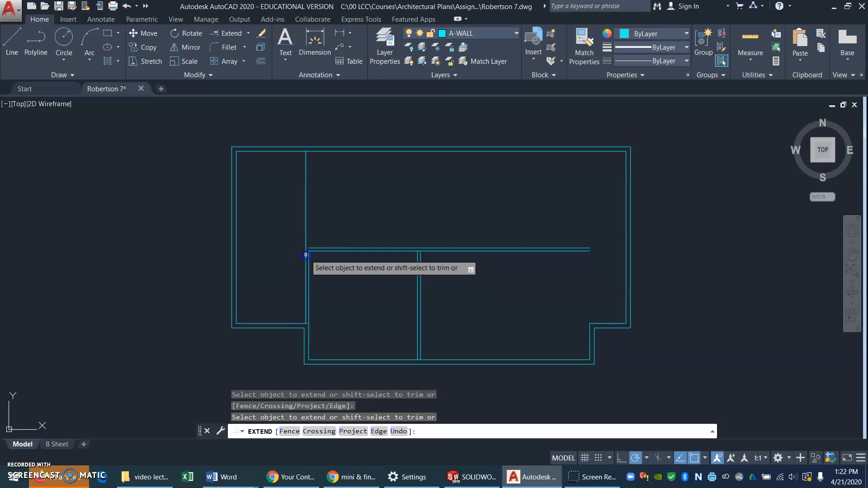
left_click(307, 257)
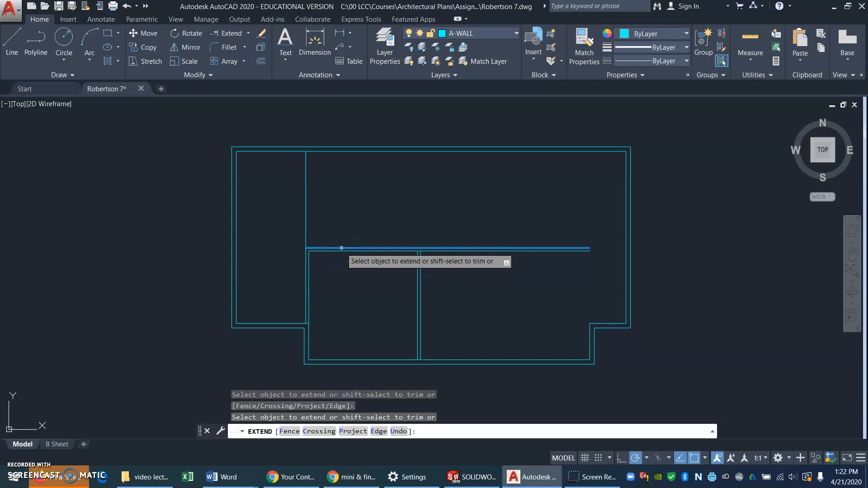
left_click(341, 248)
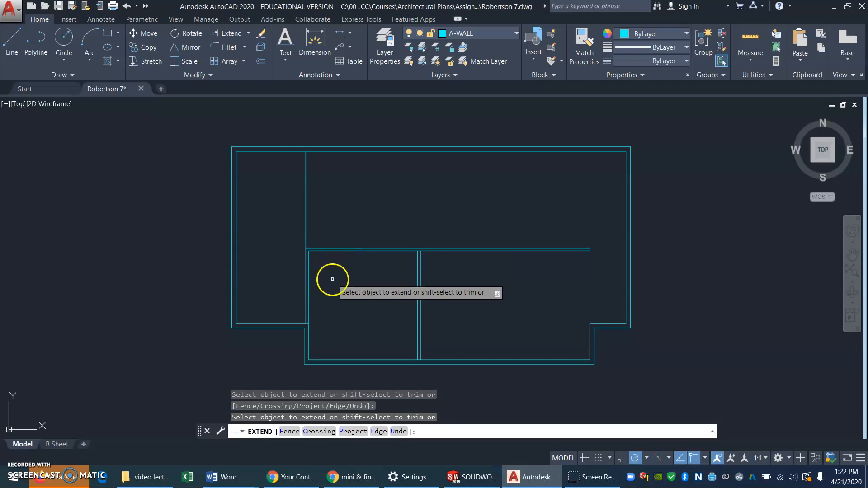
left_click(420, 268)
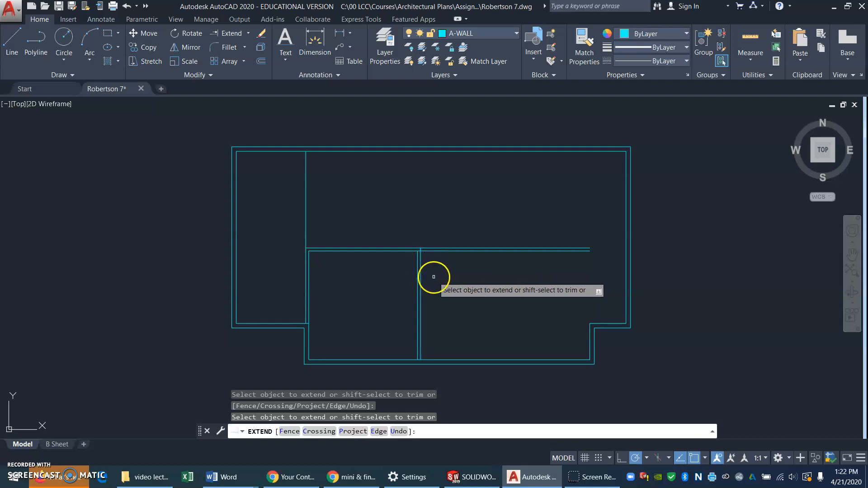
right_click(435, 277)
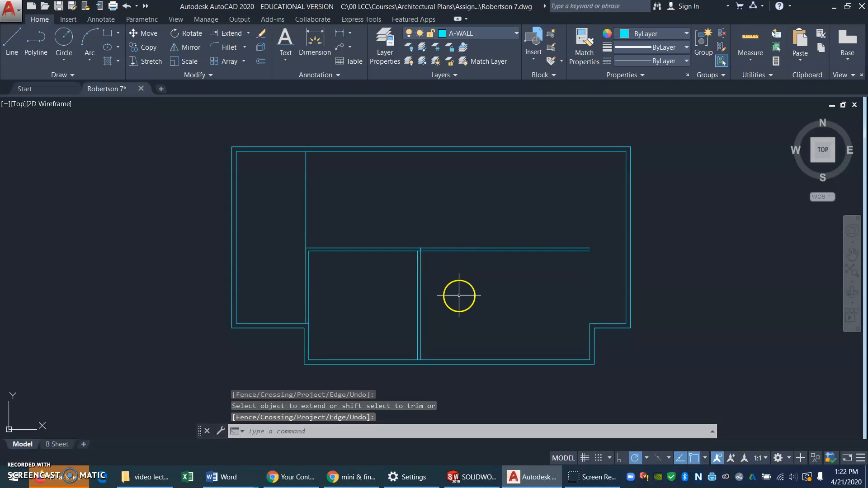
Trim the left vertical line above the room and both horizontal lines past the room's right wall, using all objects as cutting edges
left_click(248, 34)
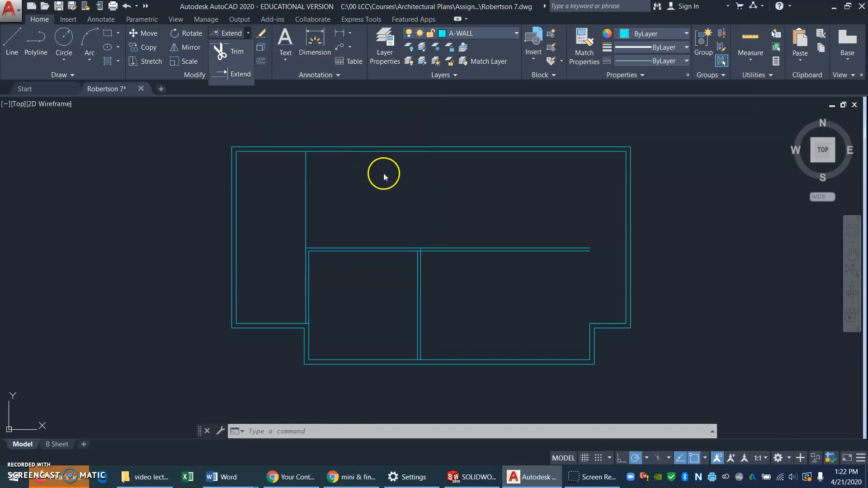
left_click(221, 52)
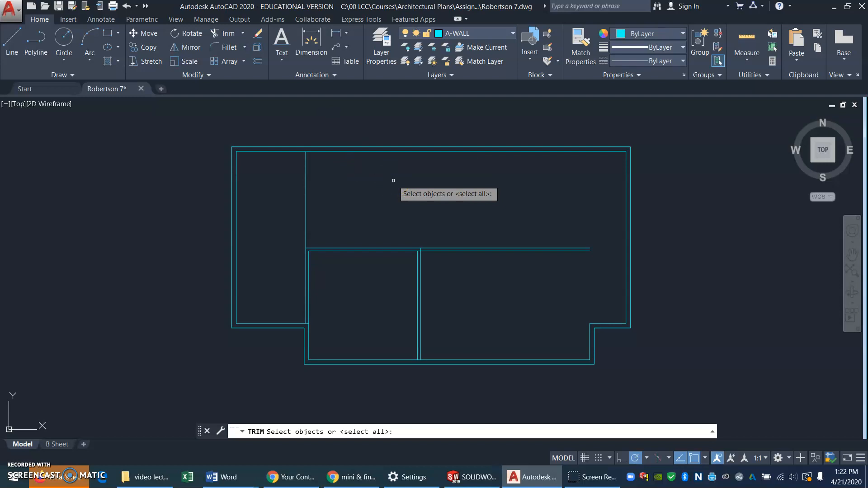
key("Return")
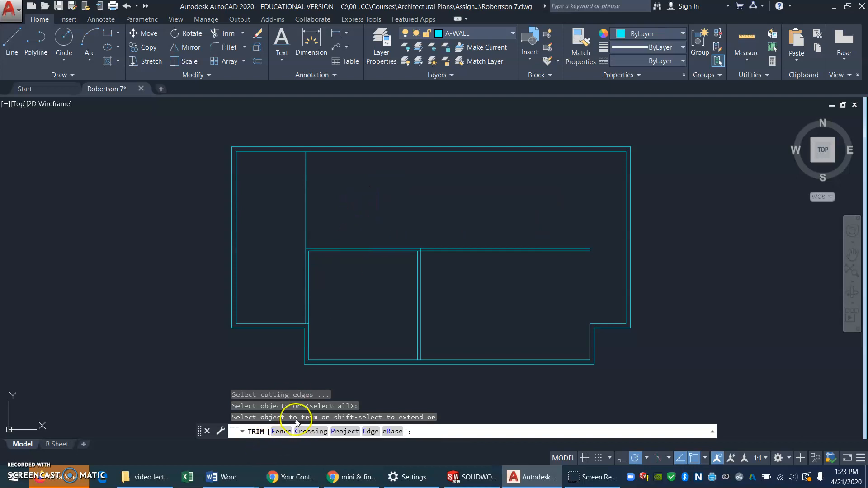
left_click(306, 177)
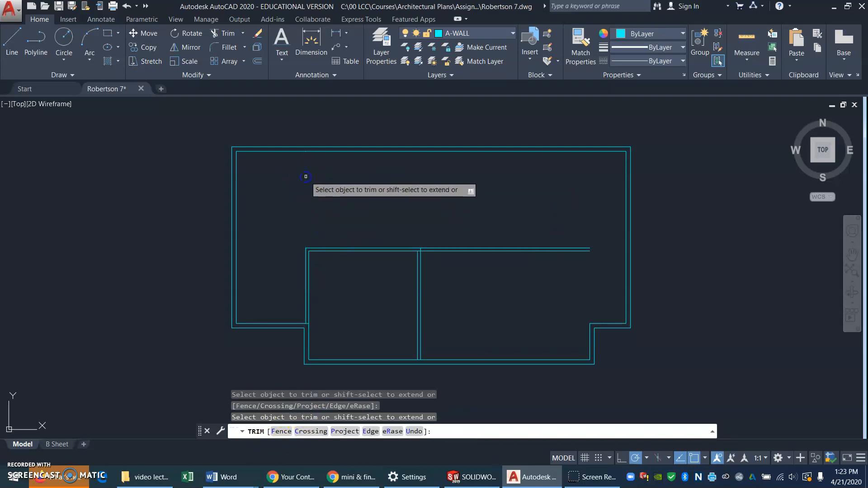
left_click(454, 247)
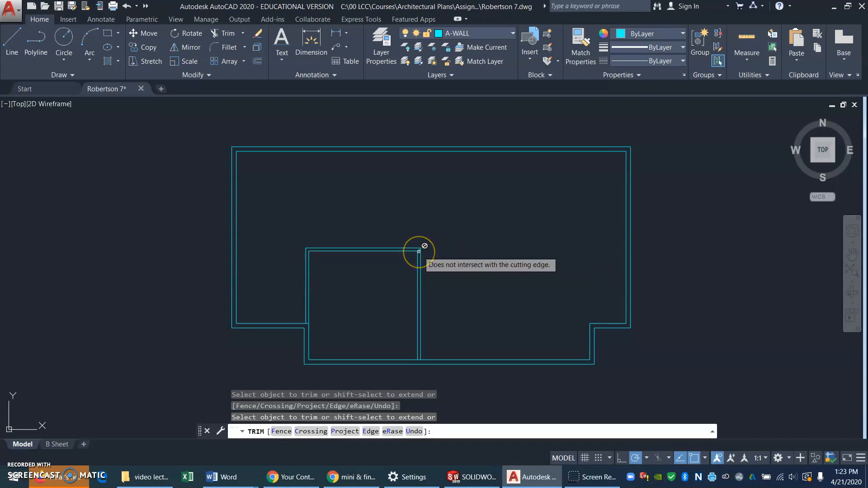
key("Return")
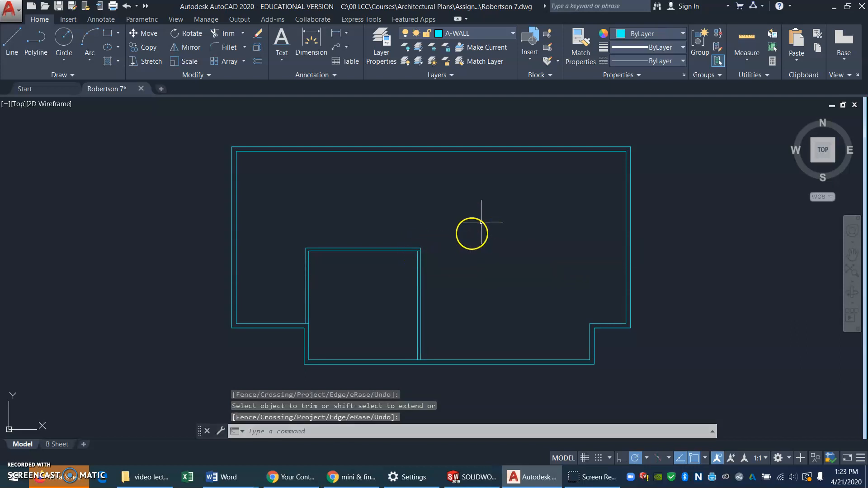
Trim the short inner horizontal segment crossing the wall thickness at the room's upper-right corner, then restore the previous view
type("z")
key("Return")
left_click(361, 277)
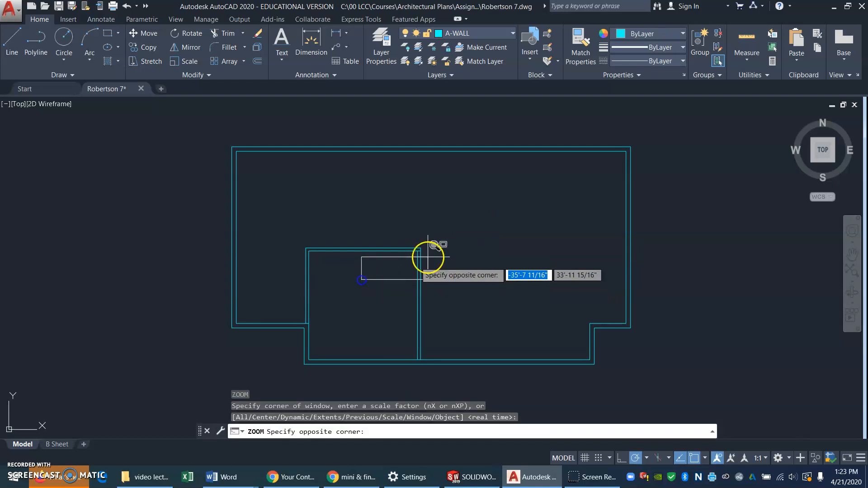
left_click(472, 224)
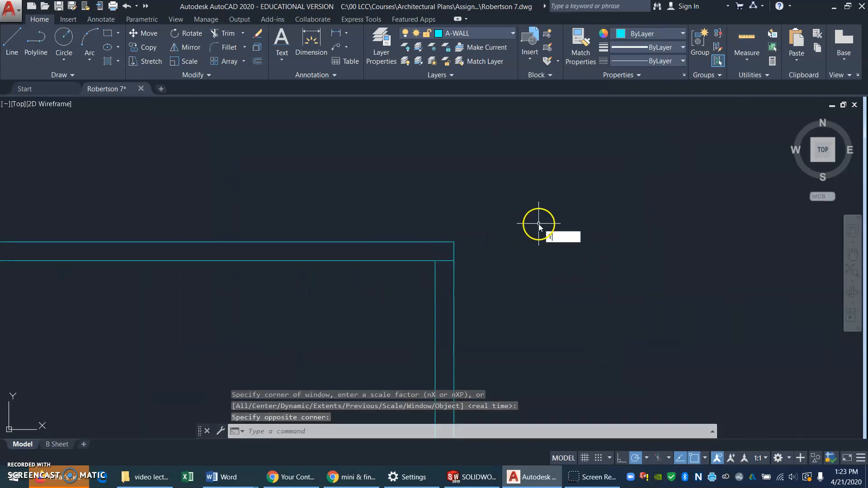
type("r")
key("Return")
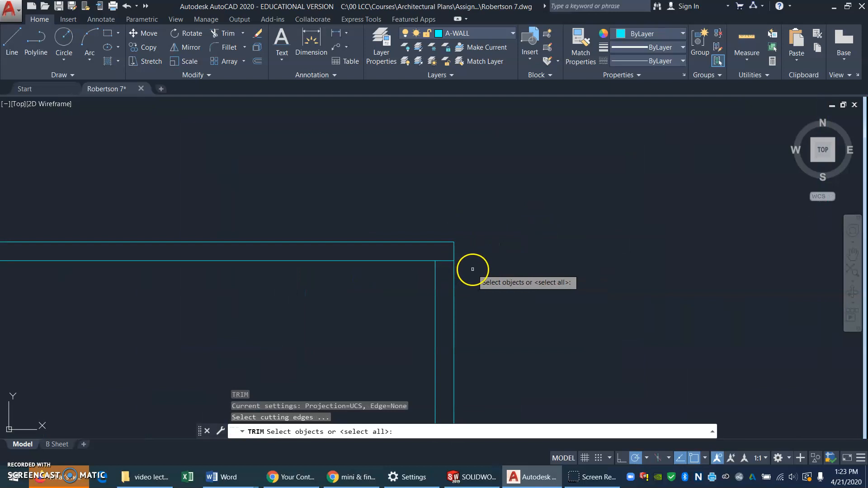
key("Return")
left_click(445, 260)
key("Escape")
type("z")
key("Return")
type("p")
key("Return")
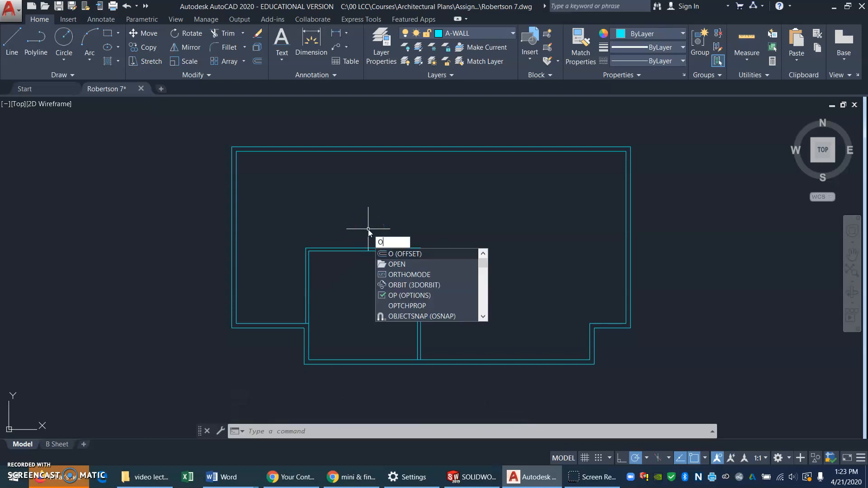
Offset the outer line of the room's upper wall 4' upward
key("Return")
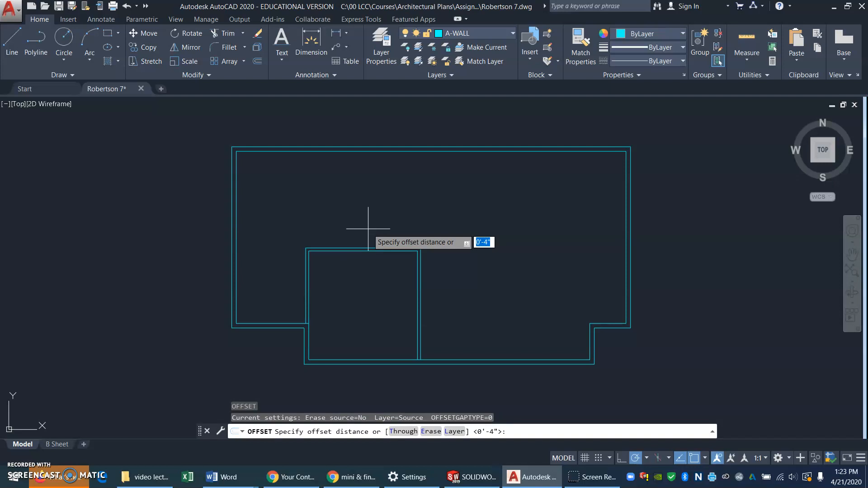
type("4'")
key("Return")
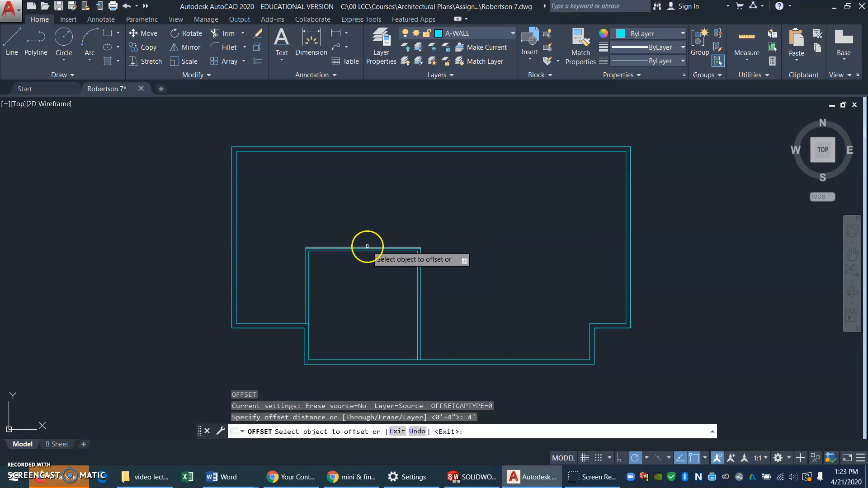
left_click(367, 248)
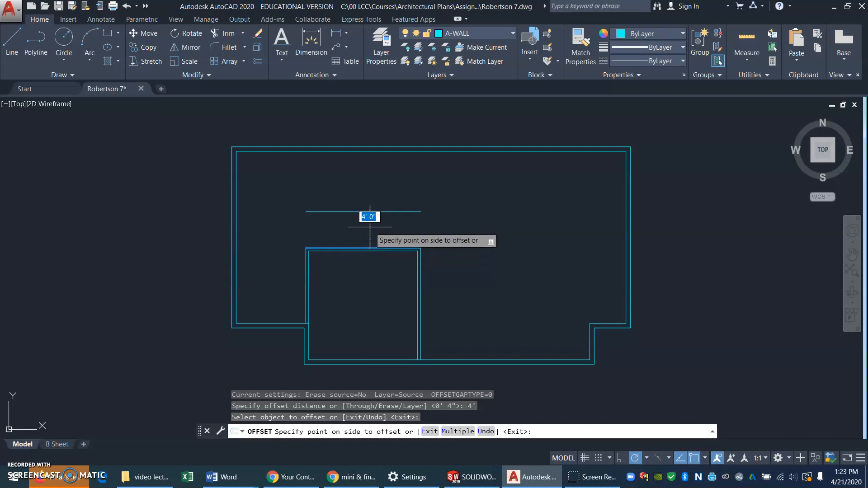
left_click(370, 223)
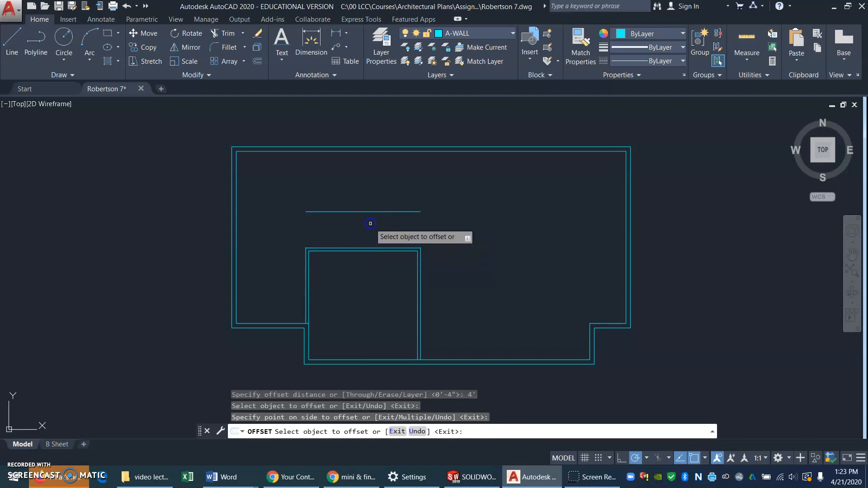
key("Return")
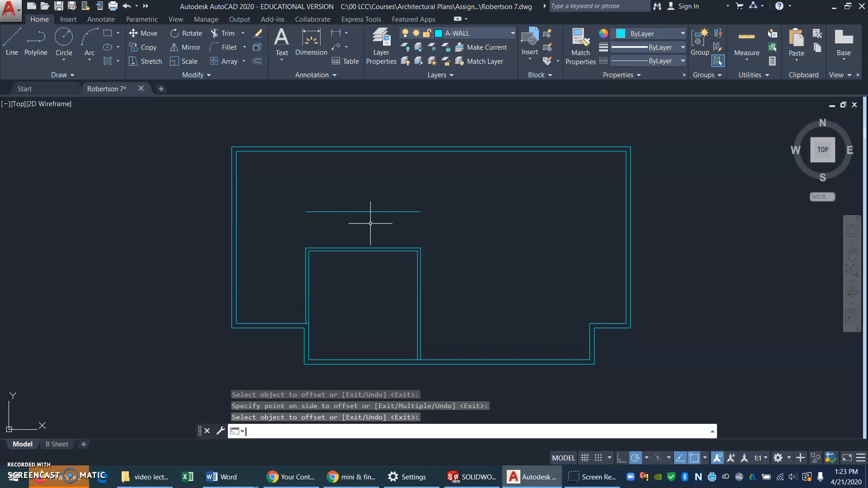
Extend the left end of the new horizontal line to the inner face of the left exterior wall
type("ex")
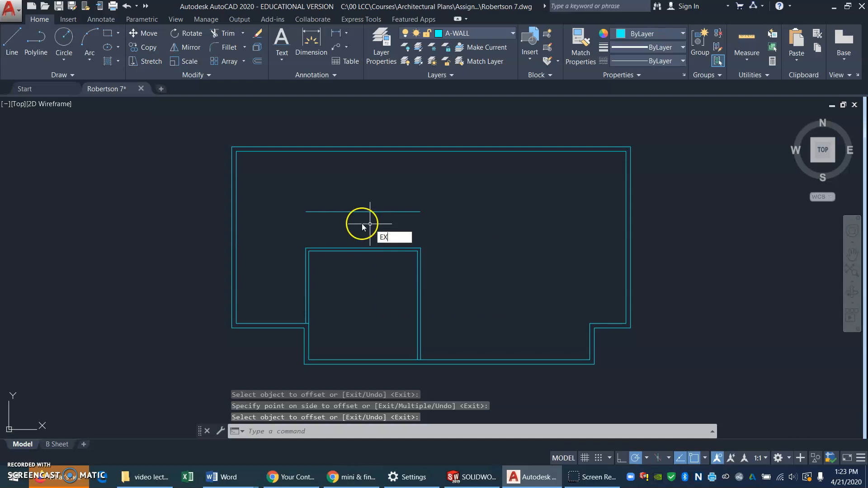
key("Return")
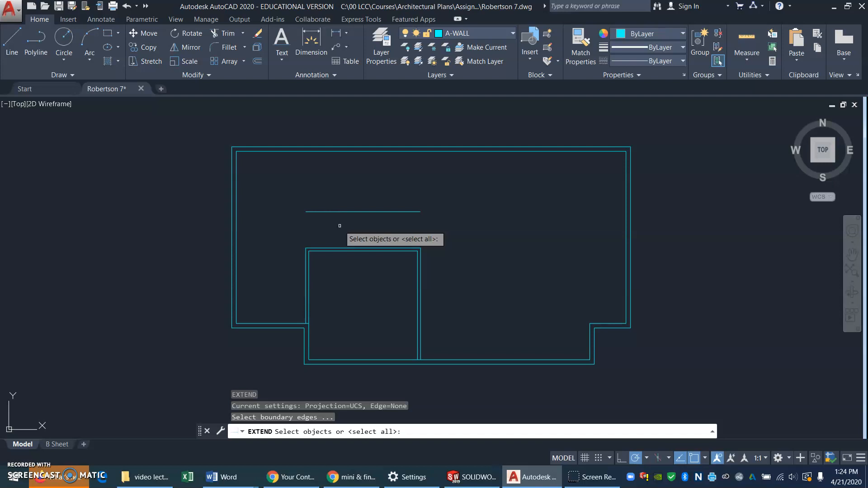
key("Return")
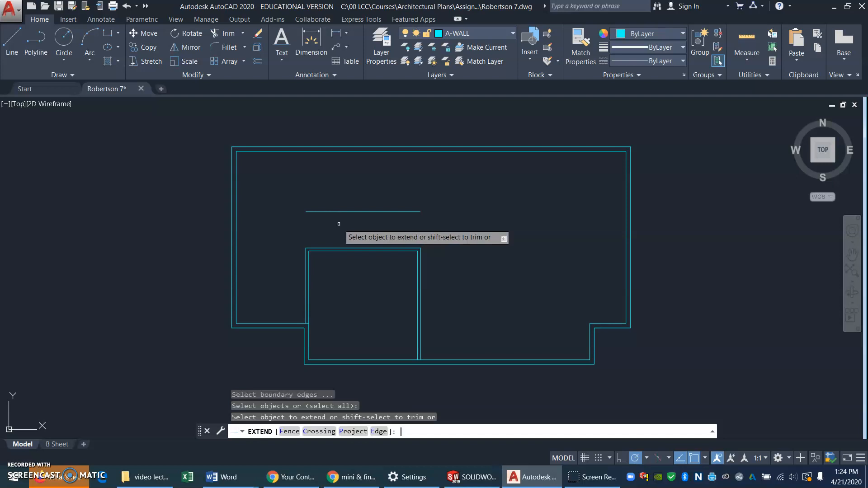
left_click(319, 209)
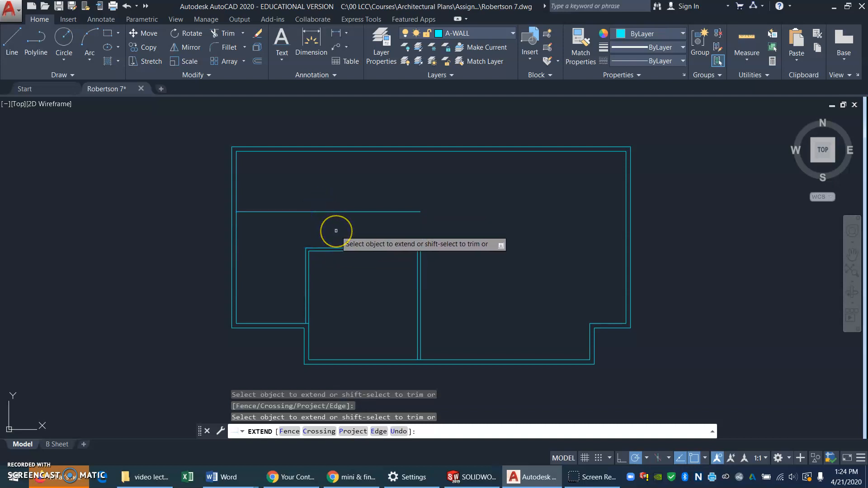
key("Return")
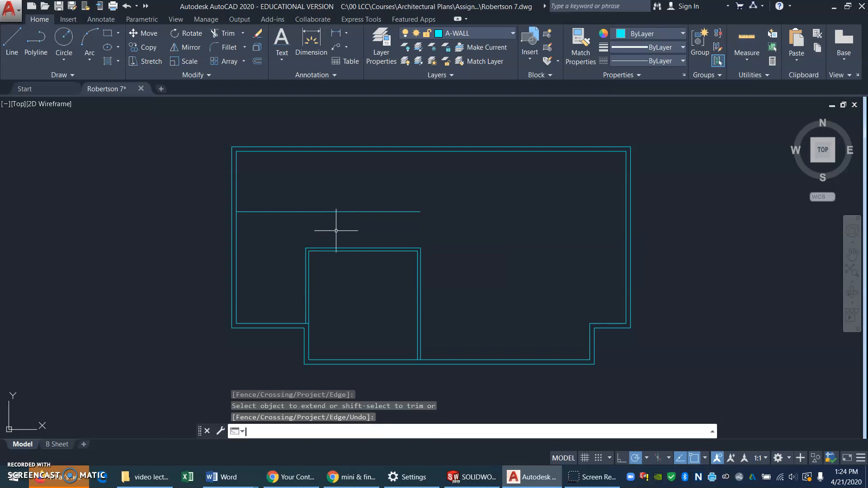
Offset the extended horizontal line 4" upward to give the upper partition its wall thickness
type("o")
key("Return")
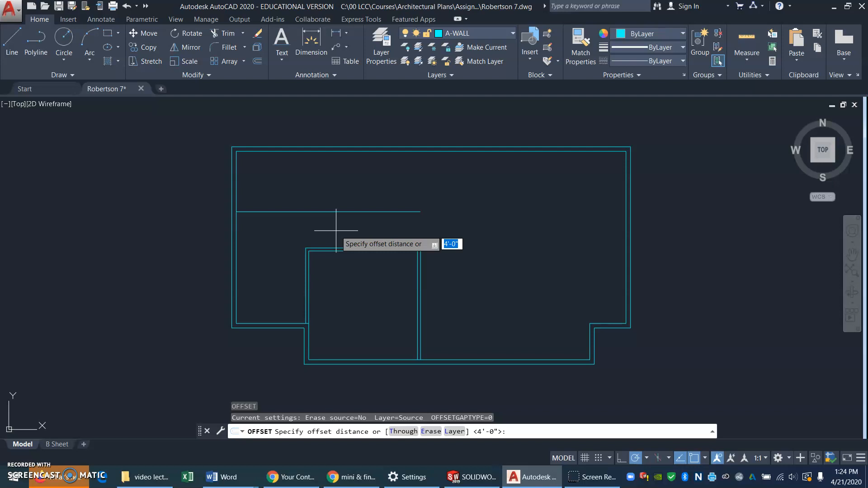
type("4")
key("Return")
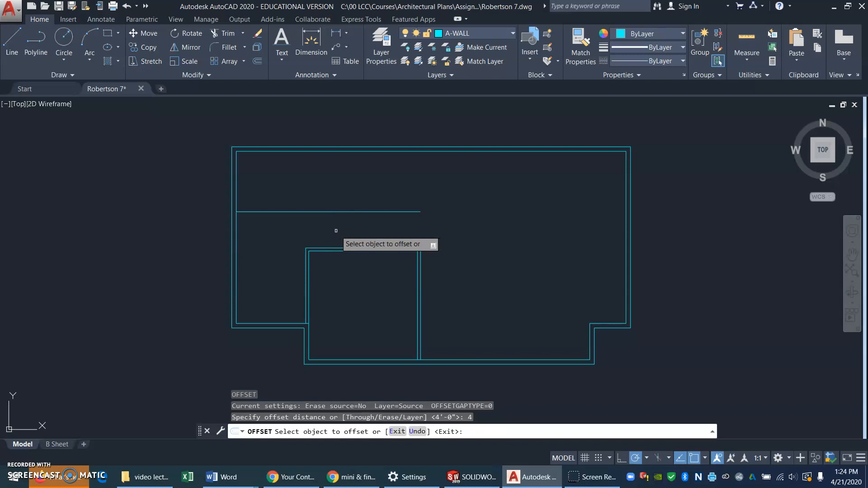
left_click(355, 212)
left_click(350, 203)
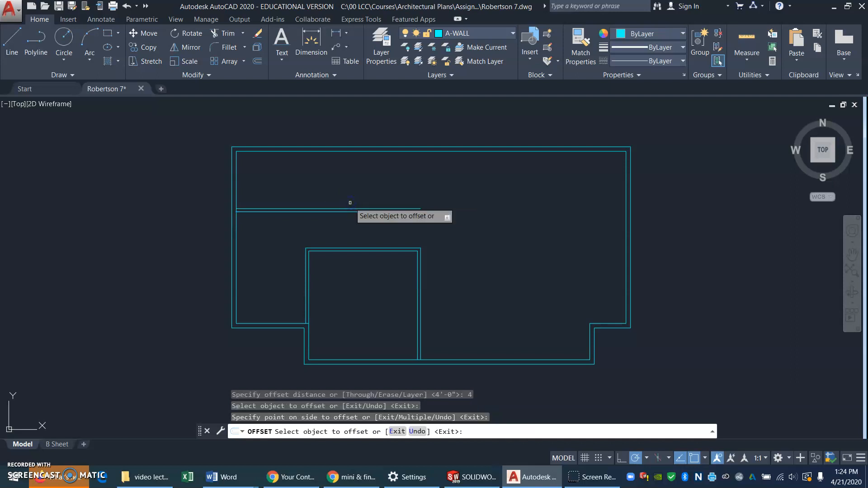
key("Return")
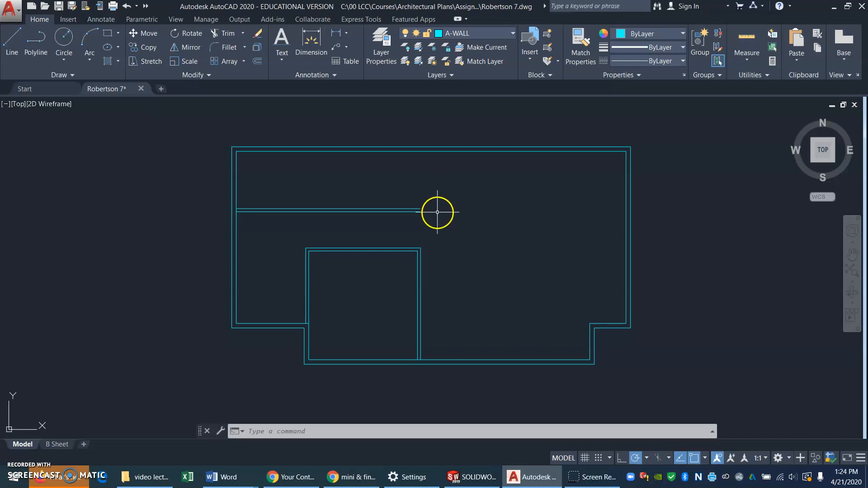
Draw a vertical line from the room's upper-right corner up to the right end of the upper partition, then undo it
type("l")
key("Return")
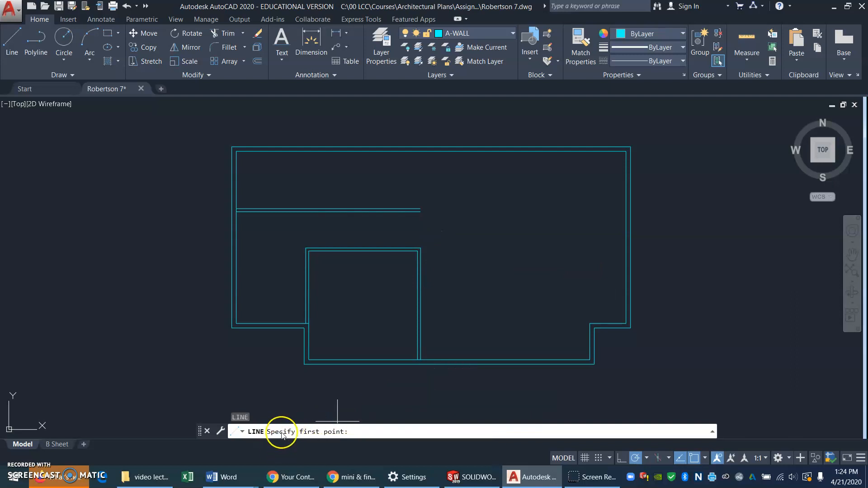
left_click(420, 248)
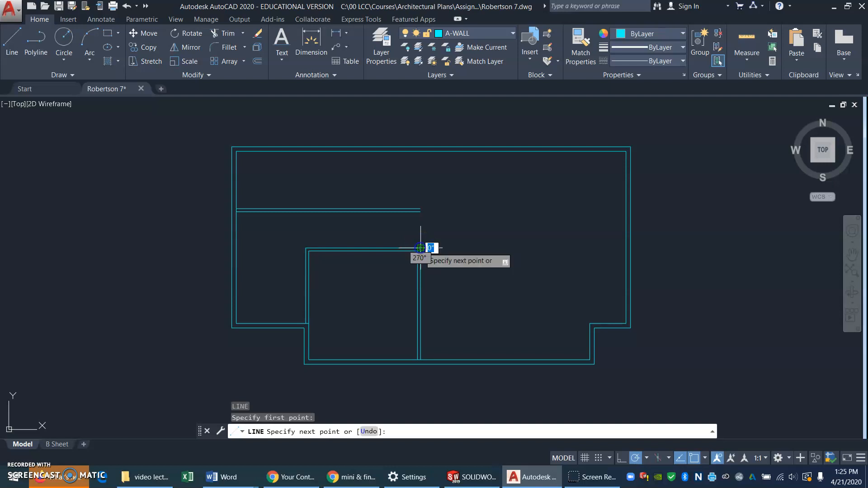
left_click(421, 209)
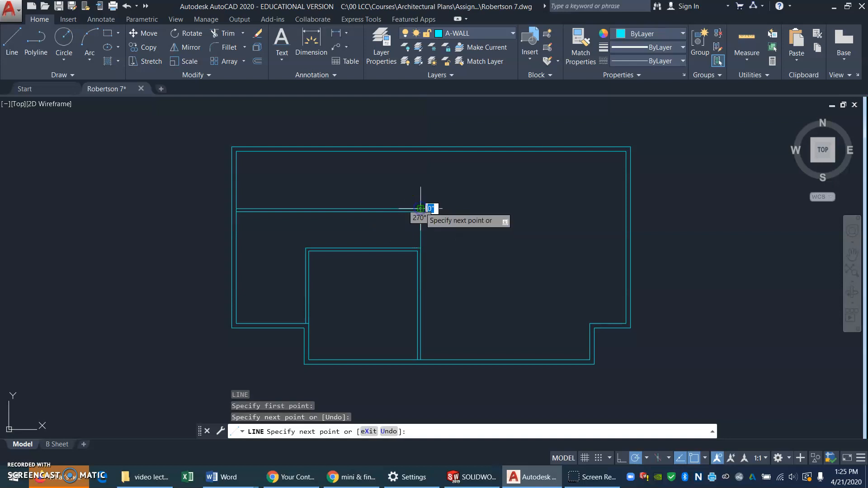
key("Return")
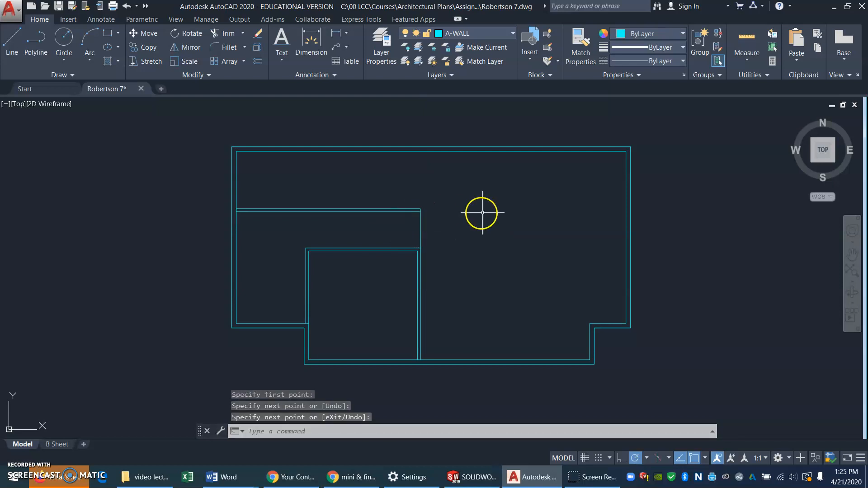
left_click(459, 223)
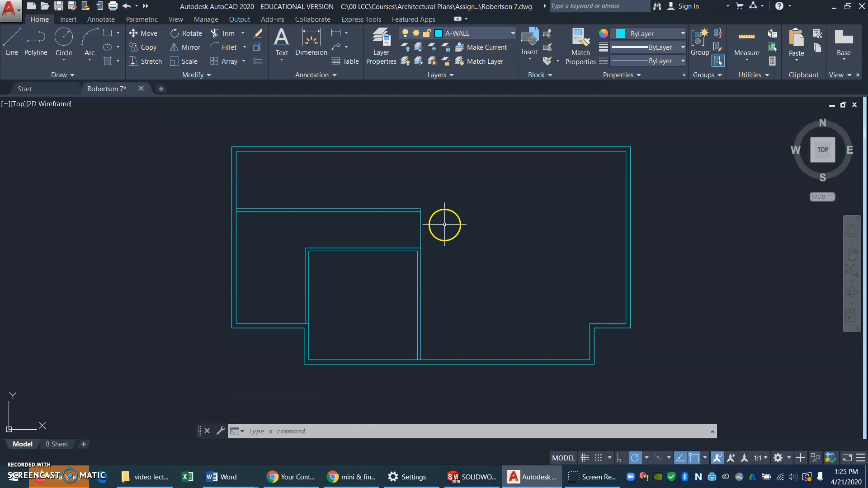
key("ctrl+z")
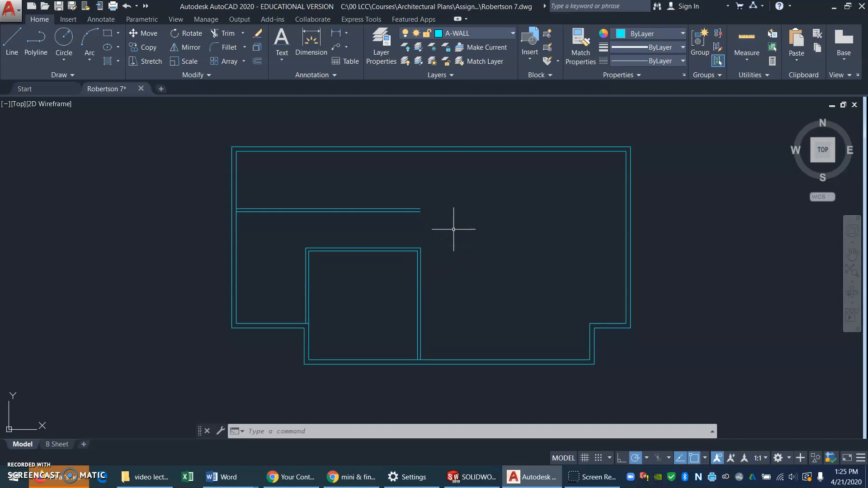
type("EX")
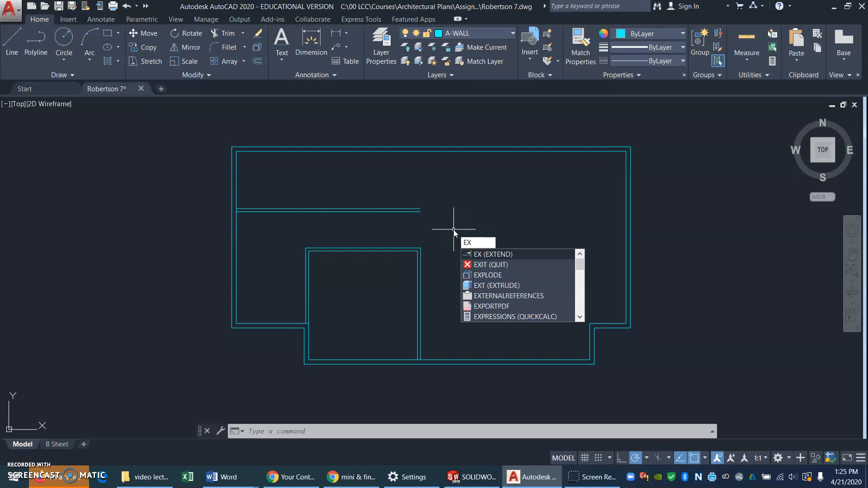
key("Return")
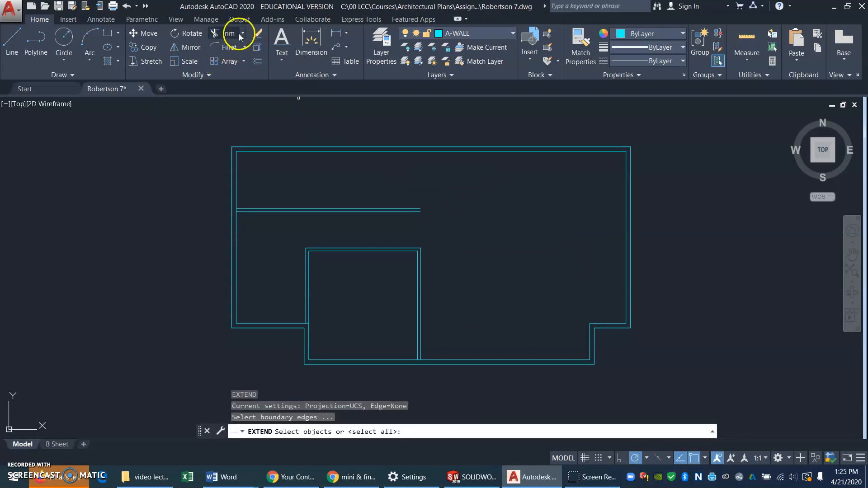
right_click(422, 248)
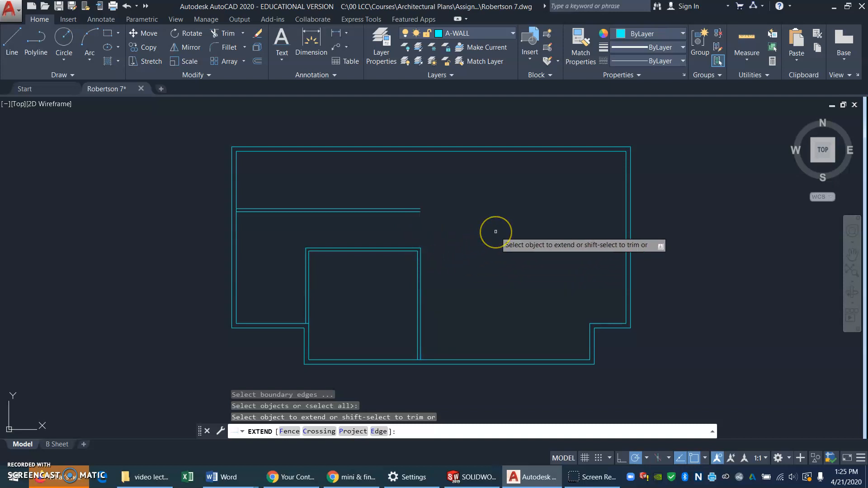
key("Escape")
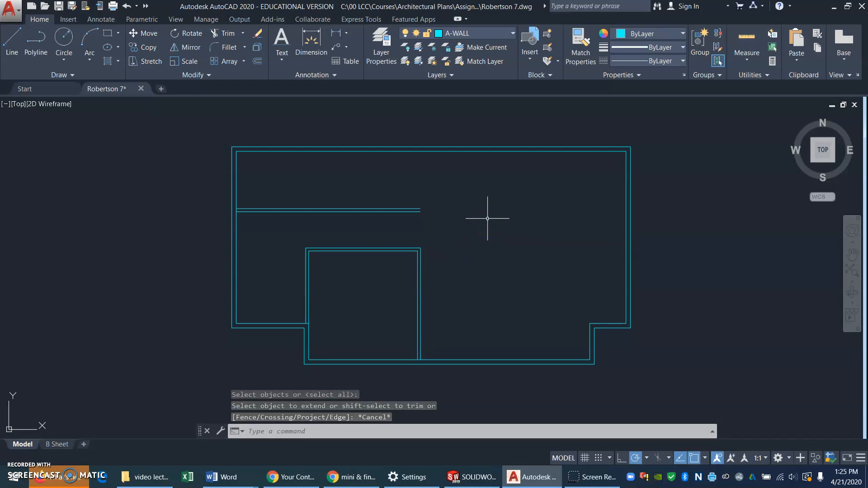
Extend the outer line of the room's right wall up to the inner face of the upper exterior wall
type("EX")
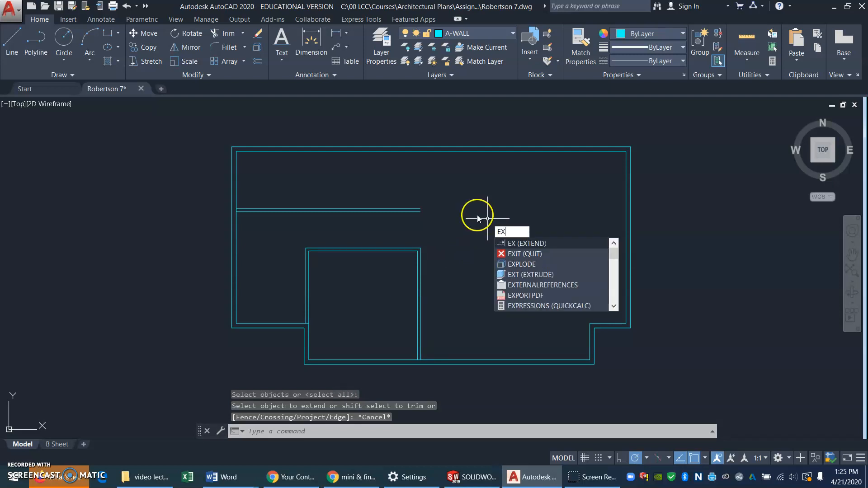
key("Return")
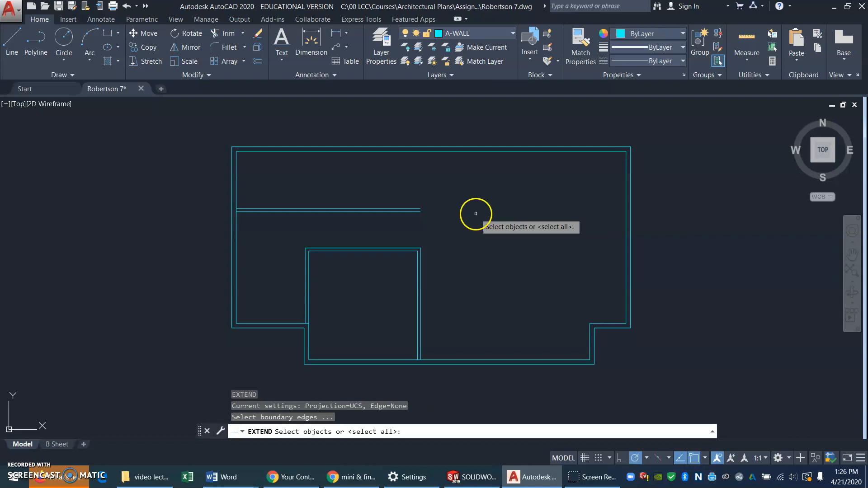
left_click(425, 151)
key("Return")
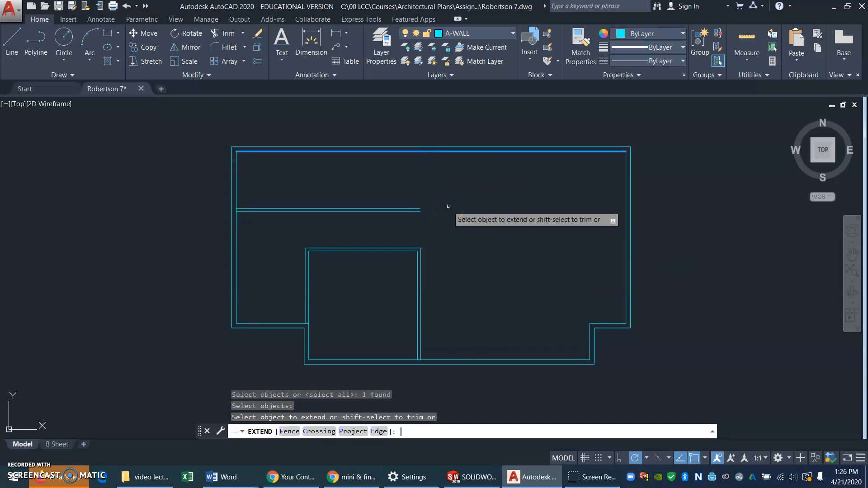
left_click(421, 255)
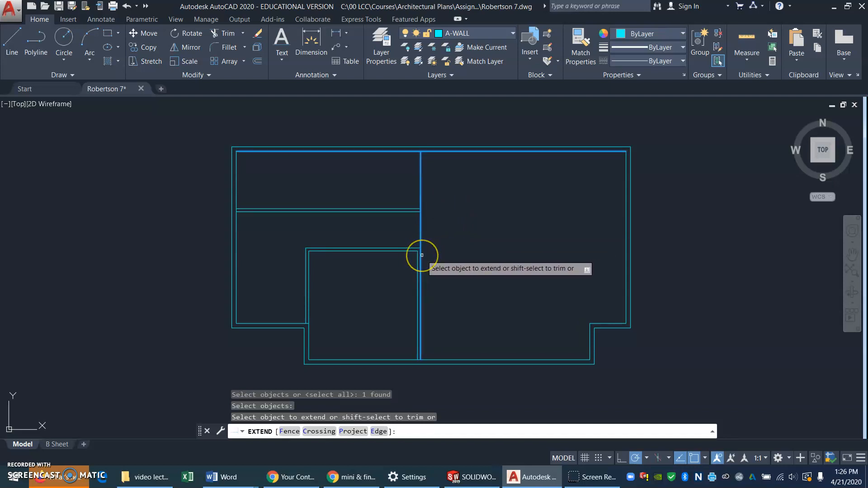
key("Return")
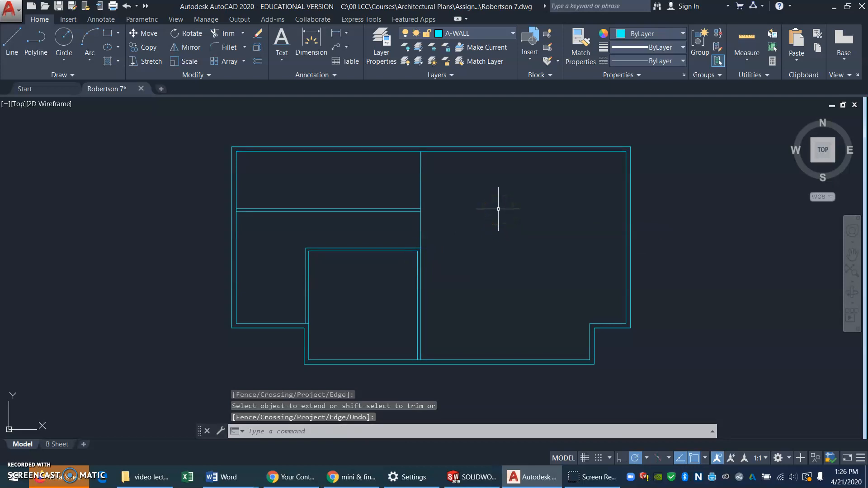
Offset the extended vertical line 24" to the left
left_click(460, 185)
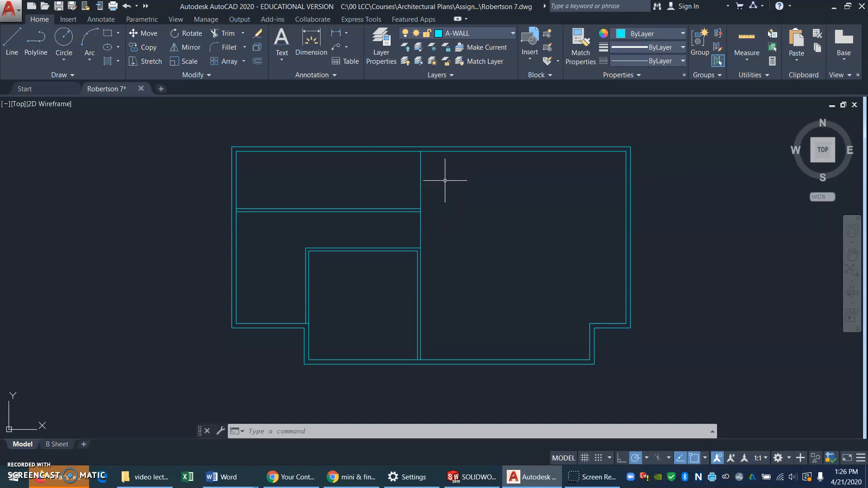
type("o")
key("Return")
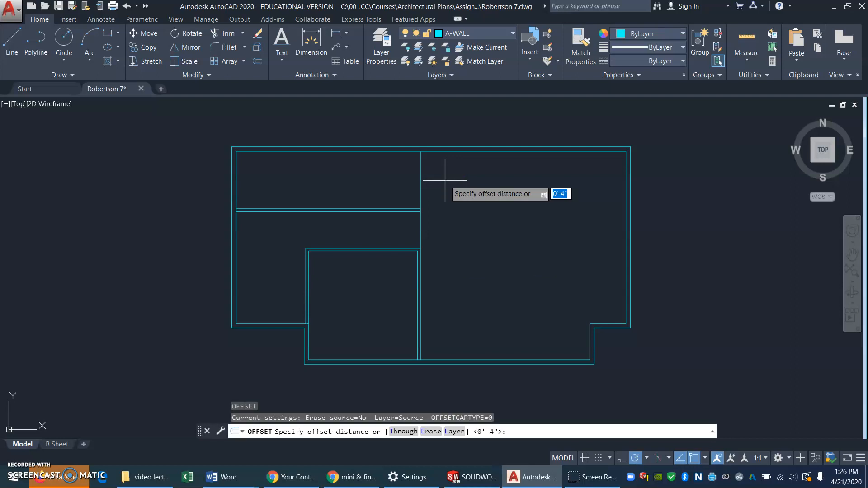
type("24")
key("Return")
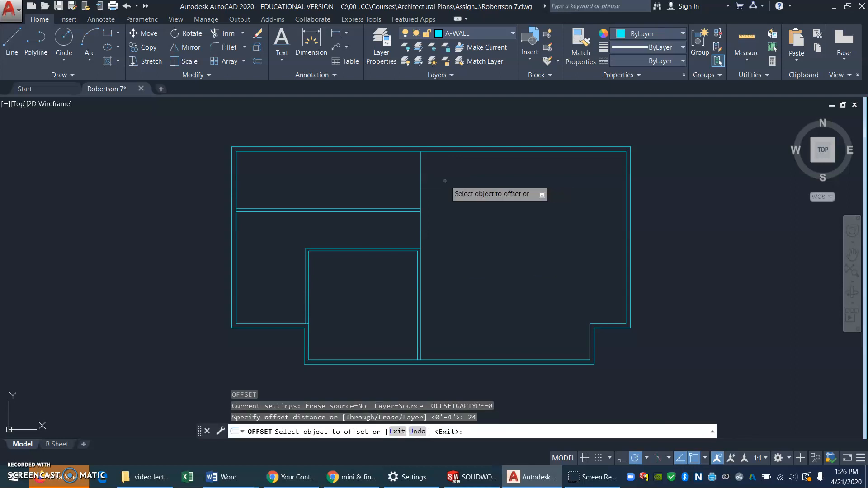
left_click(422, 172)
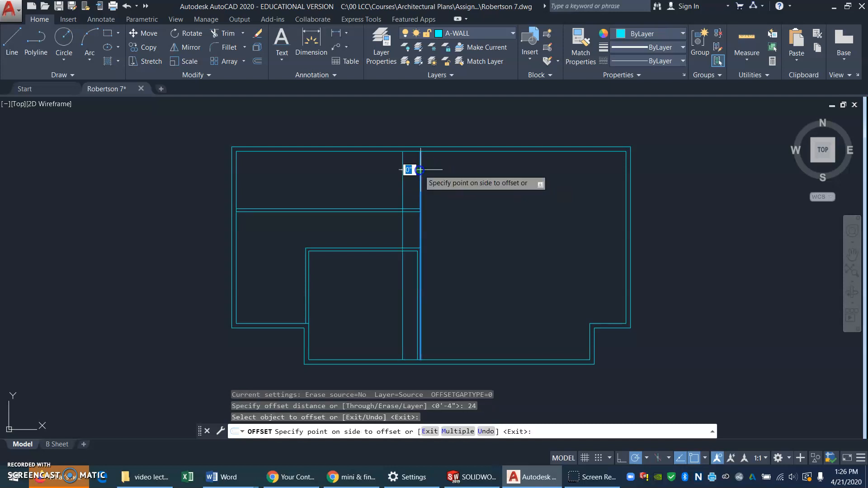
left_click(382, 174)
key("Return")
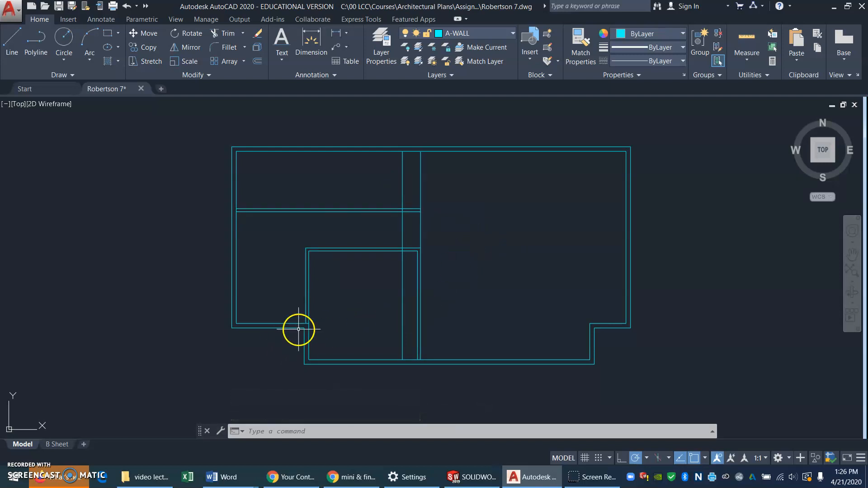
Trim the extended vertical line above and below the partition and the offset line below it, using the partition and upper exterior wall as cutting edges
type("tr")
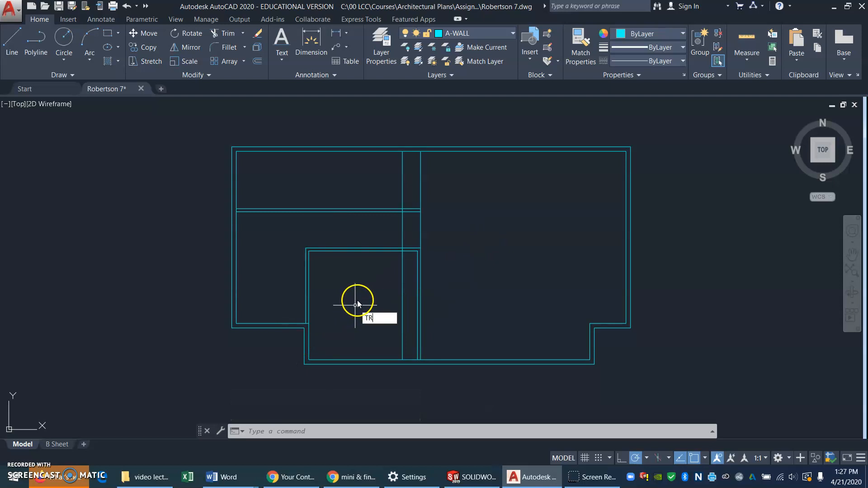
key("Return")
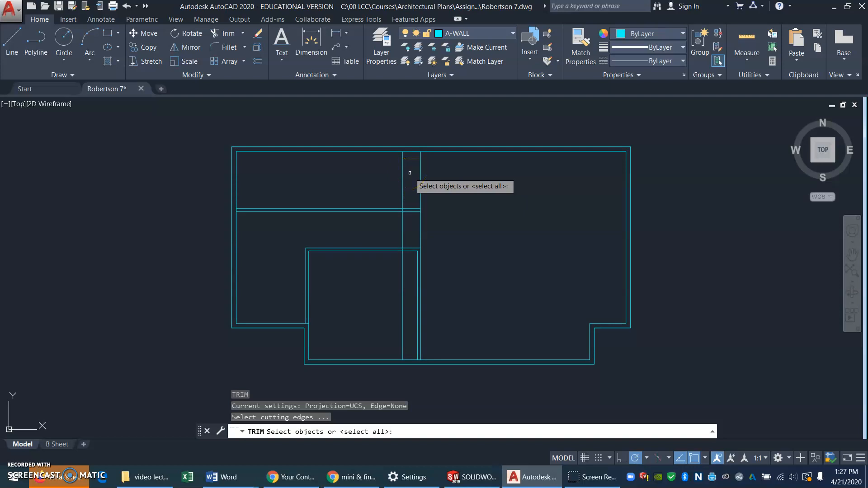
left_click(375, 208)
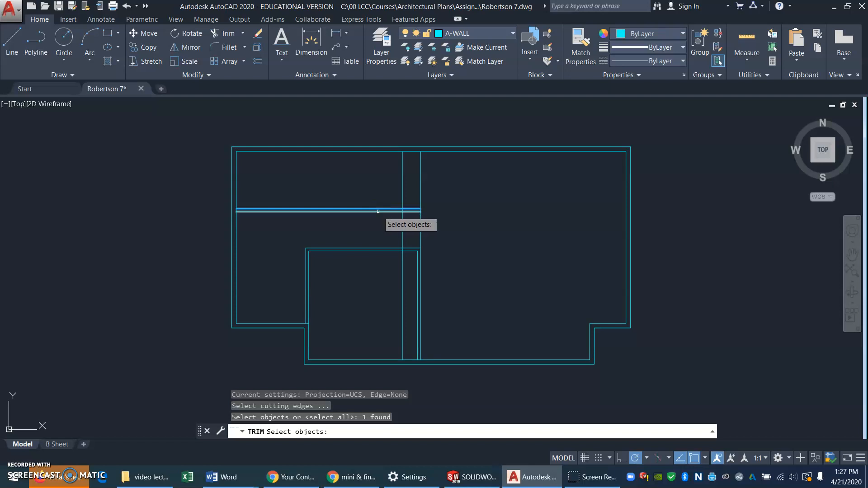
left_click(378, 211)
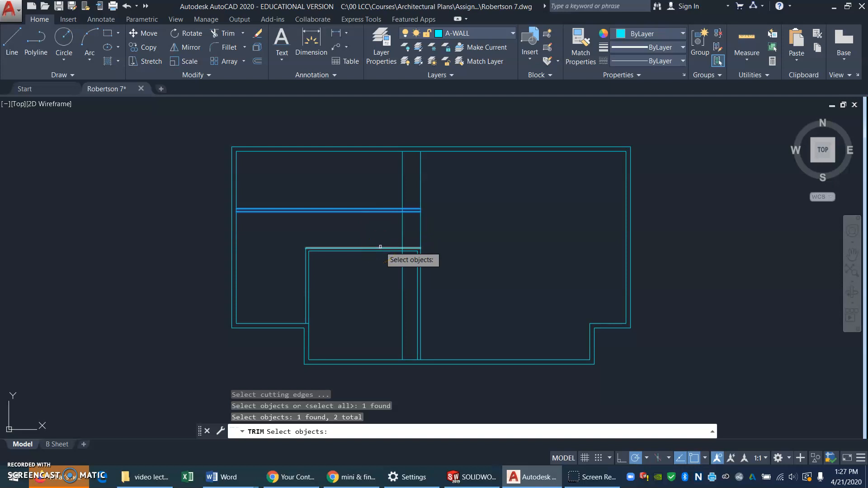
right_click(520, 219)
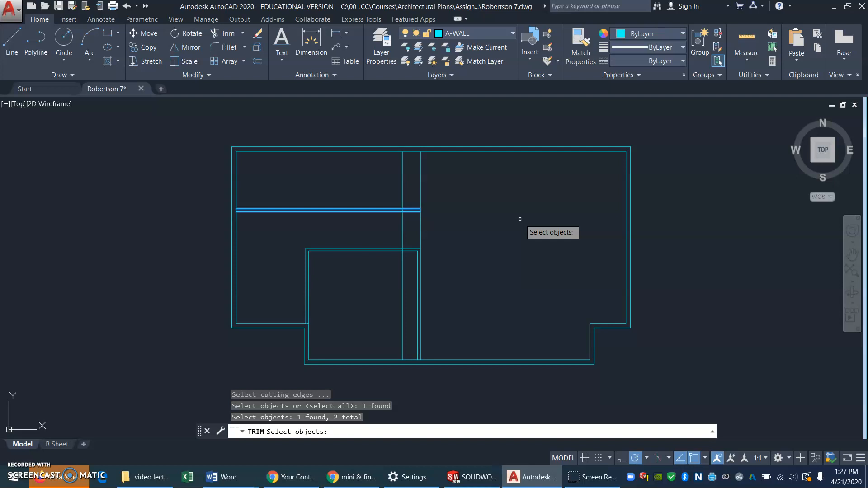
left_click(391, 151)
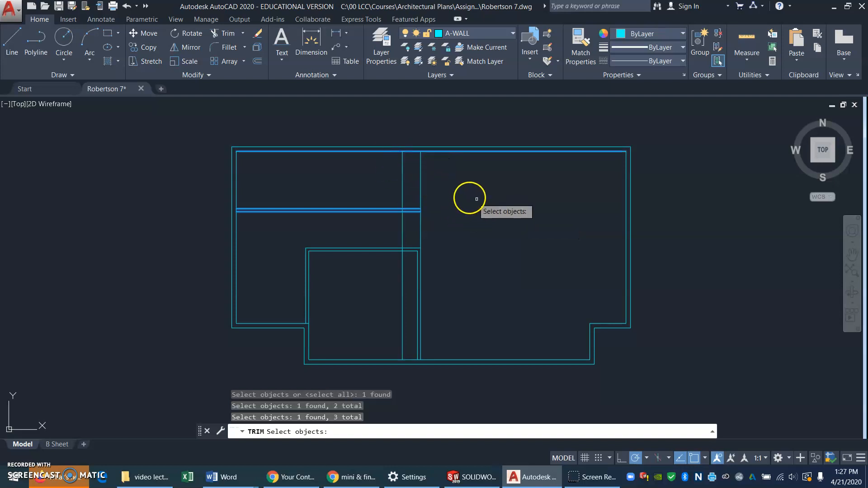
key("Return")
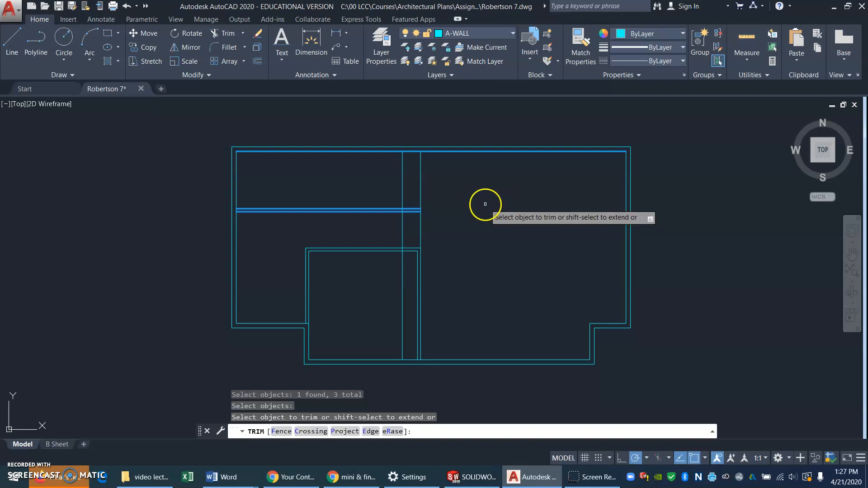
left_click(420, 165)
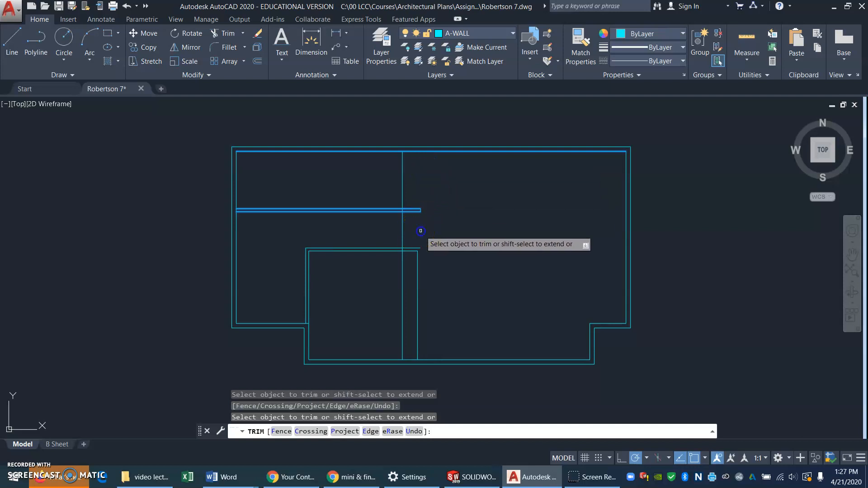
left_click(420, 230)
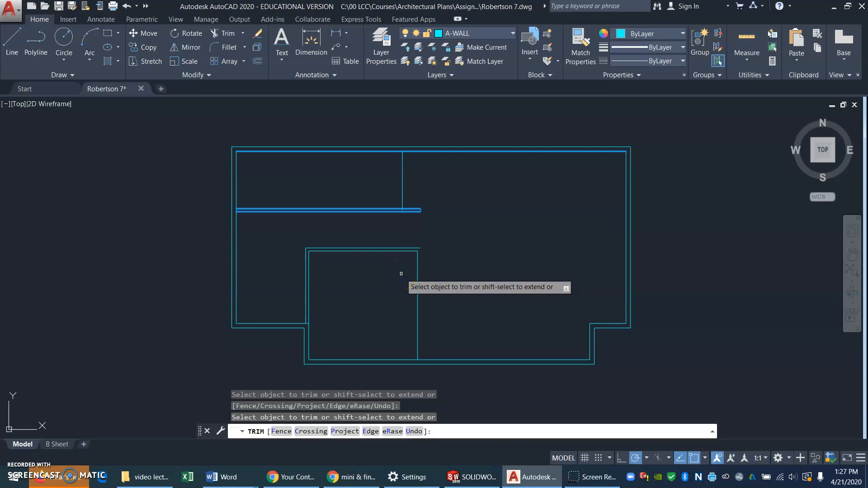
key("Escape")
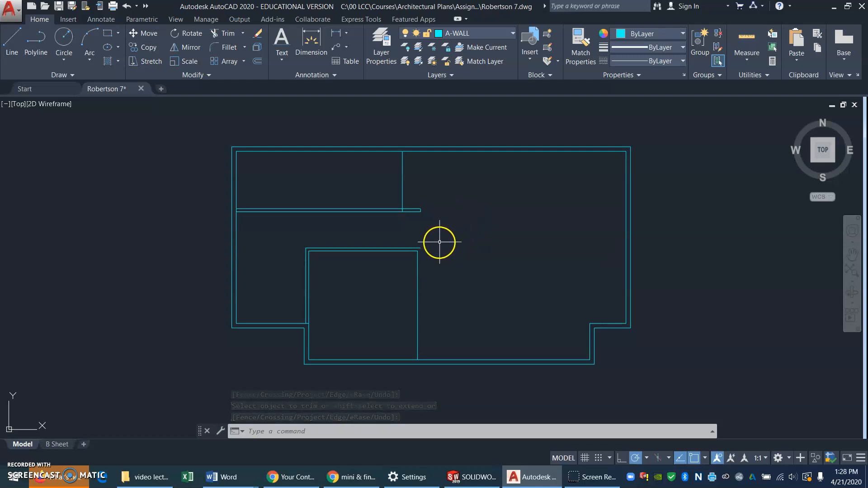
Redraw the outer line of the room's right wall from the upper-right corner down to the inner face of the lower exterior wall
key("Return")
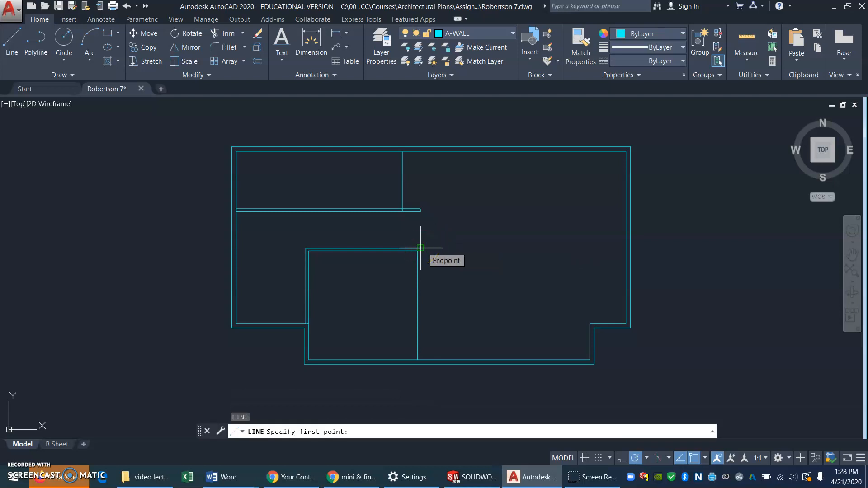
left_click(420, 248)
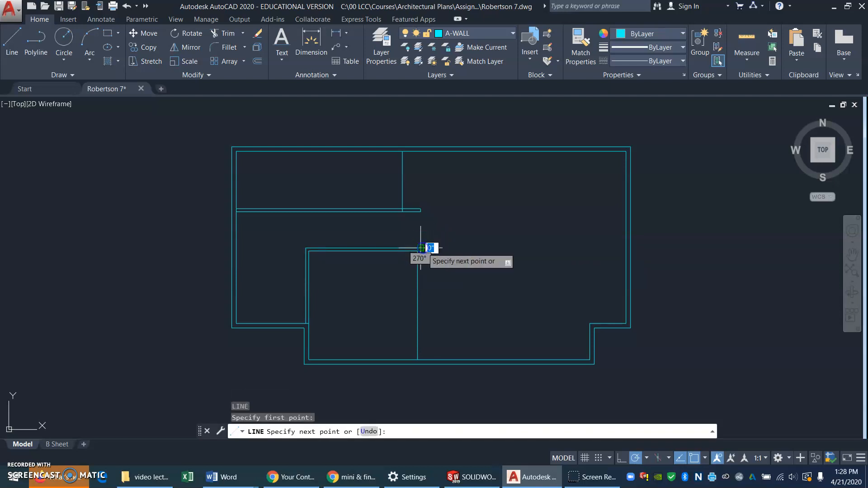
left_click(420, 358)
key("Return")
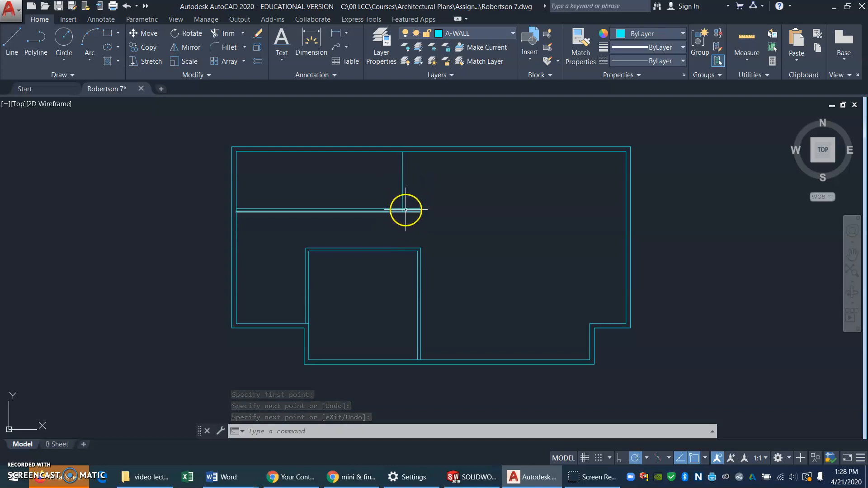
Shorten the vertical line above the partition so its lower end stops at the partition's upper line
left_click(403, 192)
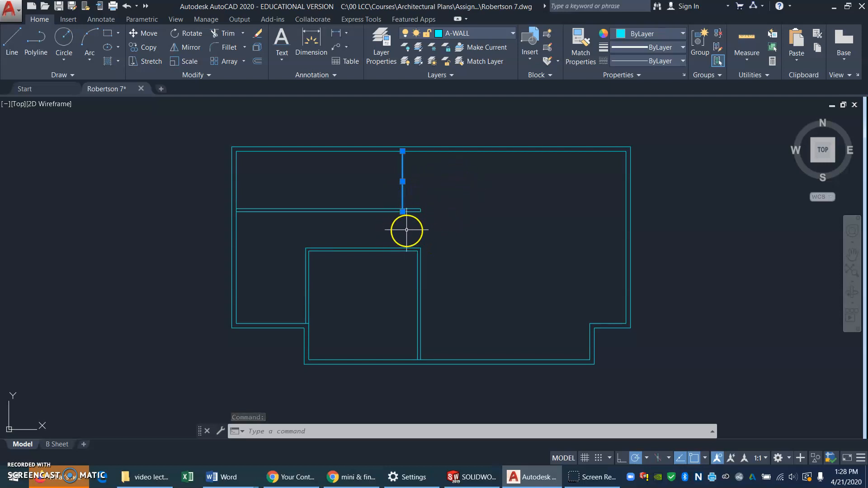
left_click(402, 211)
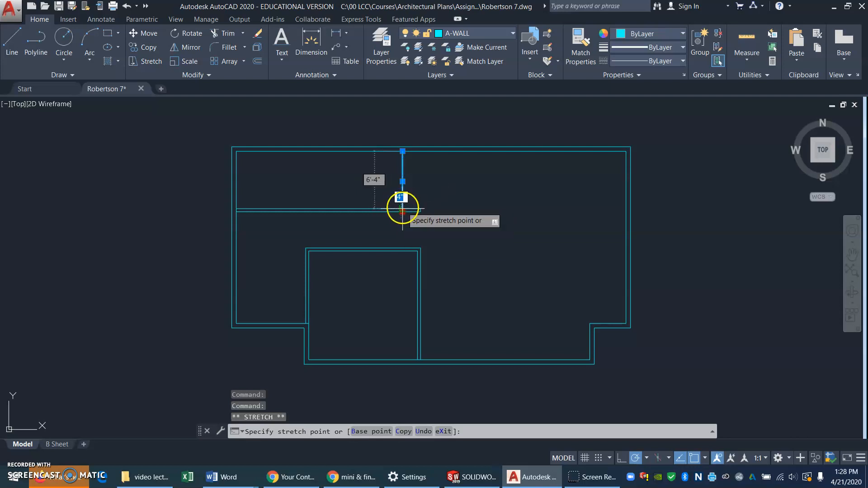
left_click(402, 209)
key("Escape")
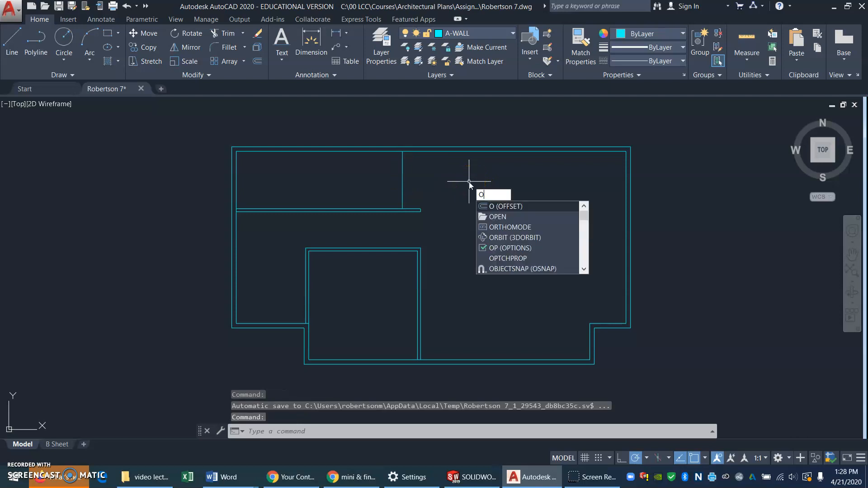
Offset the vertical line above the partition 4" to the left to form the wall's second face
key("Return")
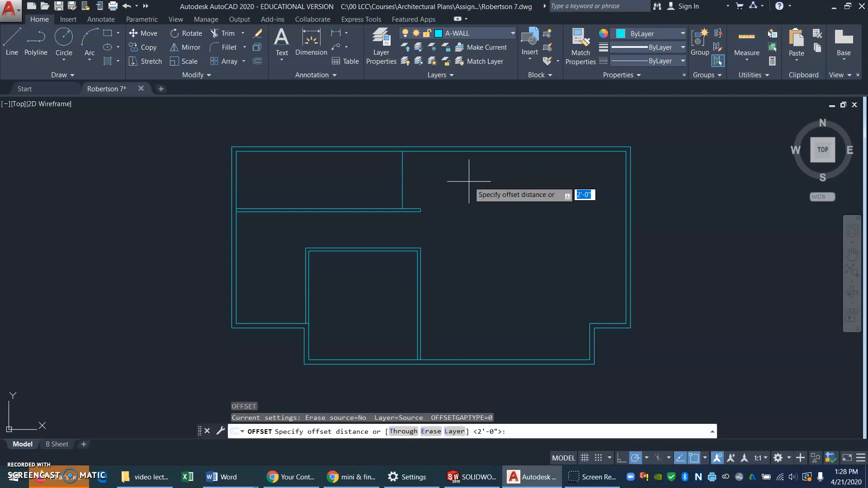
left_click(455, 188)
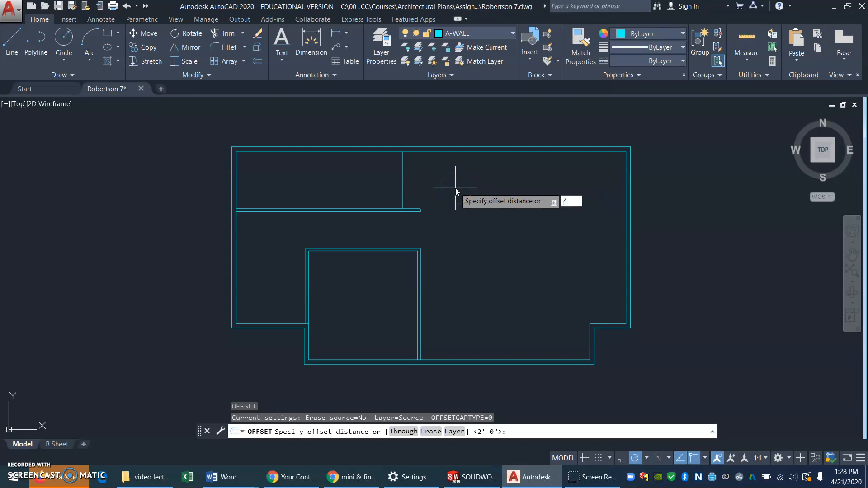
type("4")
key("Return")
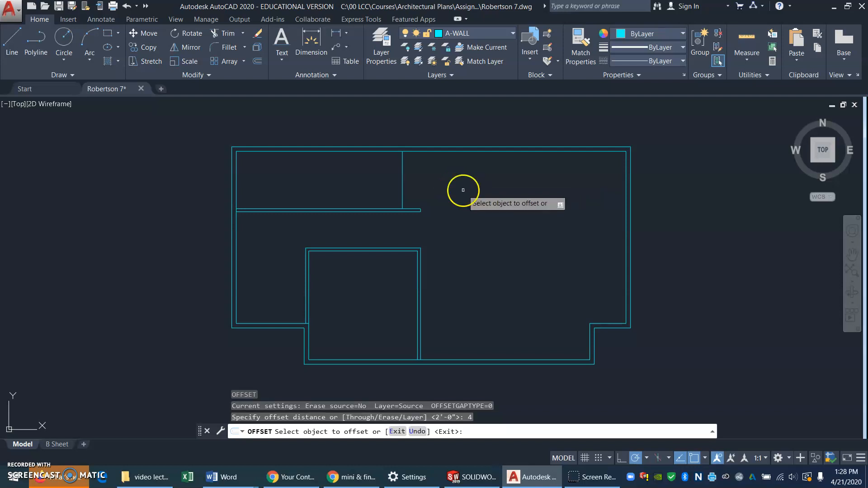
left_click(401, 170)
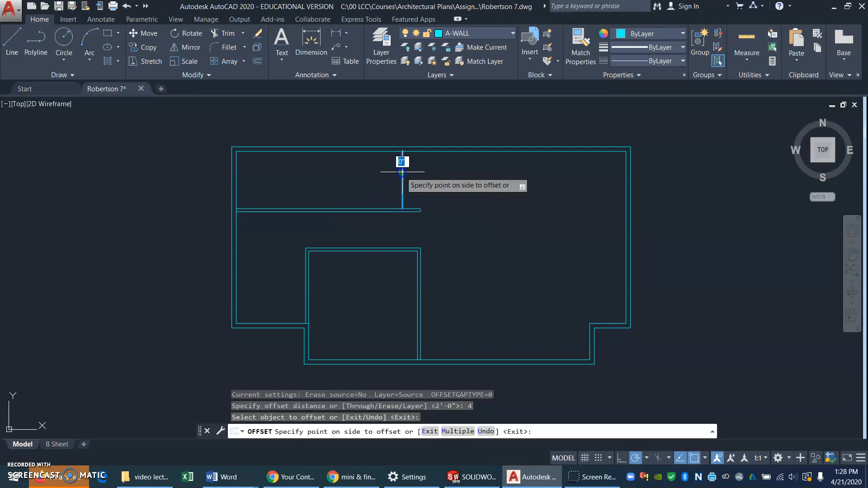
left_click(381, 178)
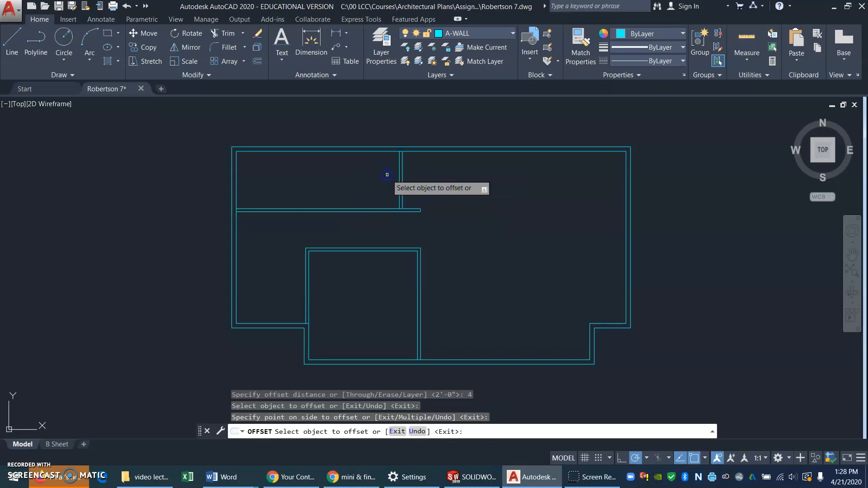
key("Return")
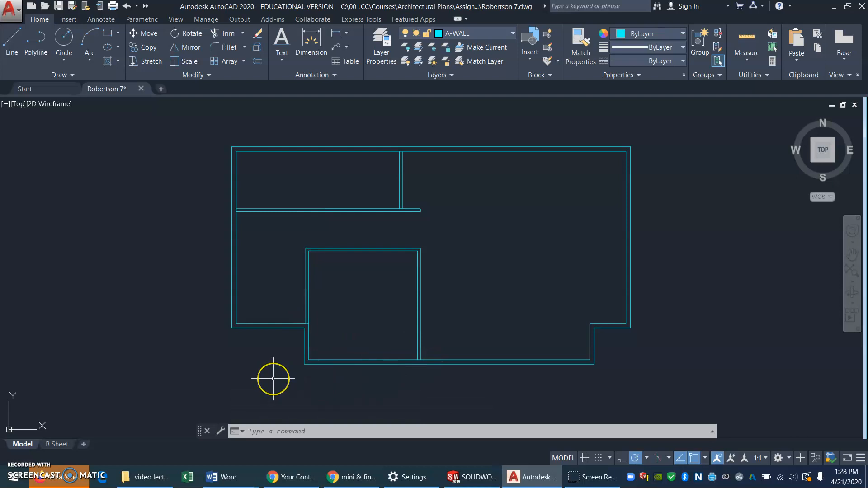
Trim the exterior wall's inner lines between the faces of the 12' room's left and right walls, using all objects as cutting edges
type("z")
key("Return")
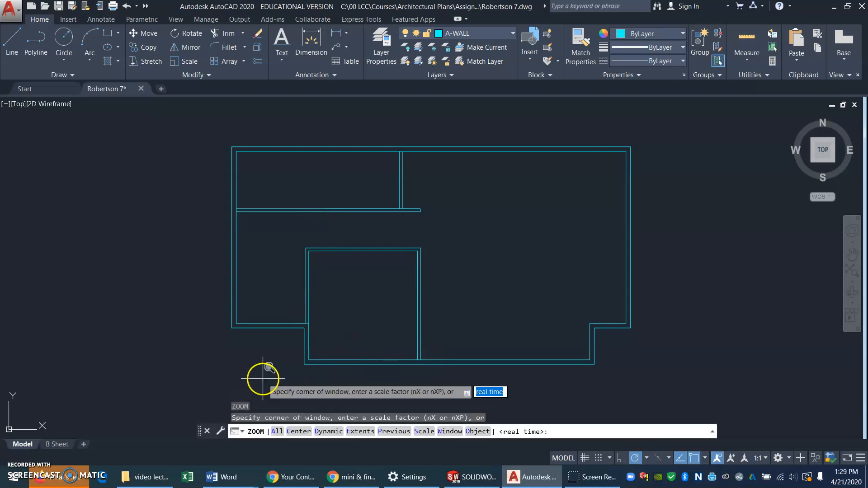
left_click(263, 378)
left_click(450, 284)
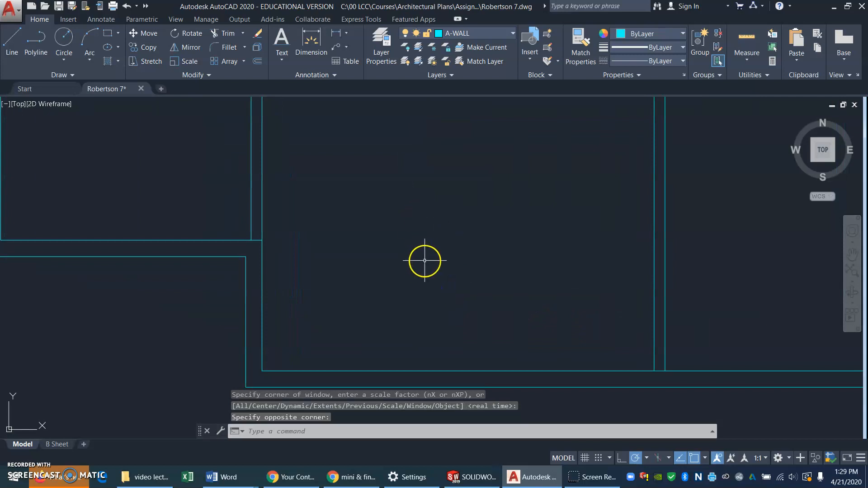
type("tr")
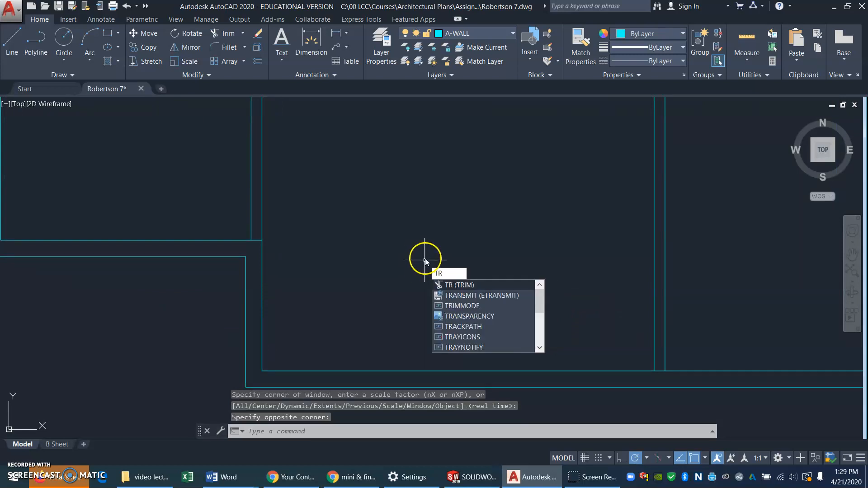
key("Return")
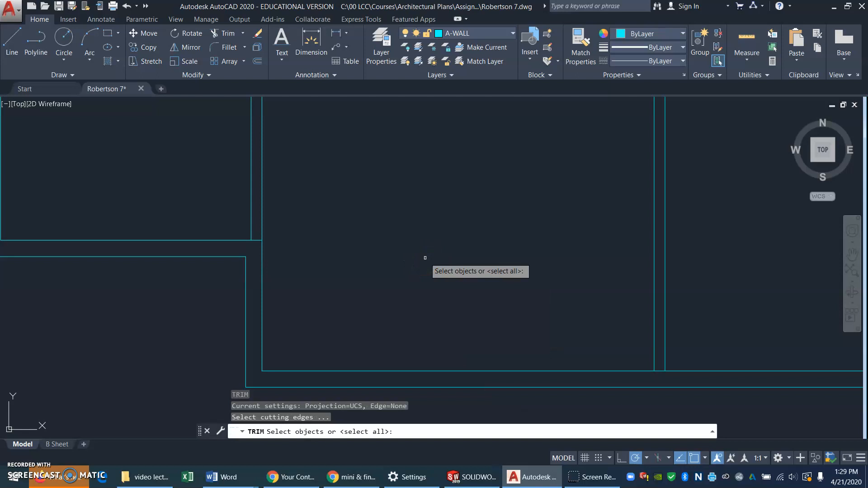
key("Return")
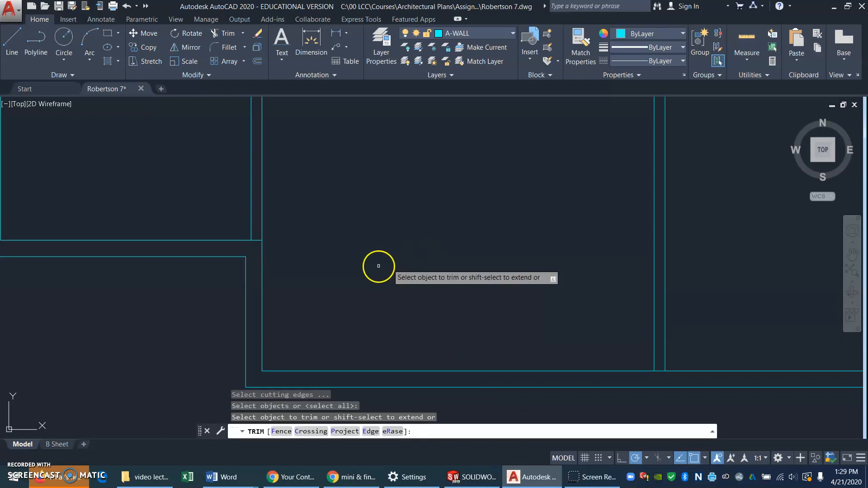
left_click(255, 239)
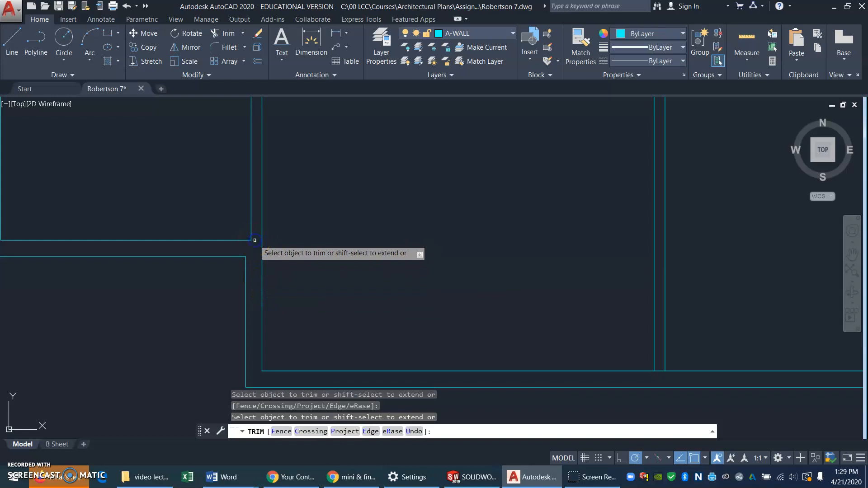
left_click(659, 370)
key("Return")
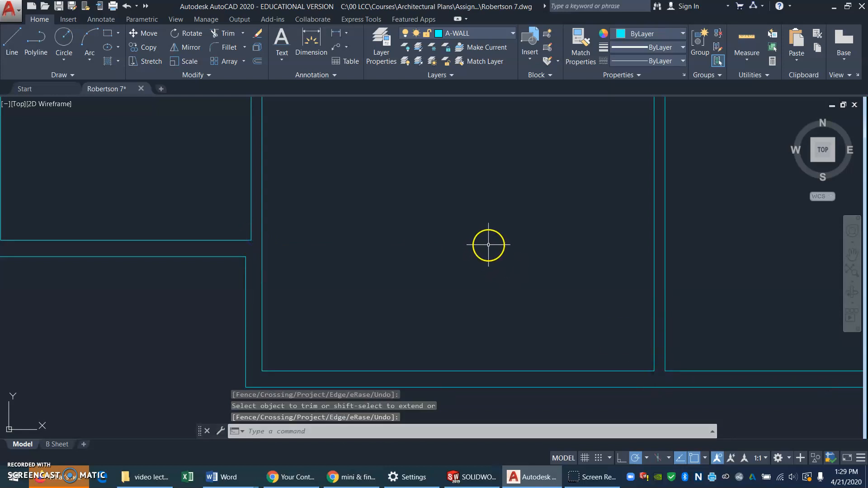
type("z")
key("Return")
type("p")
key("Return")
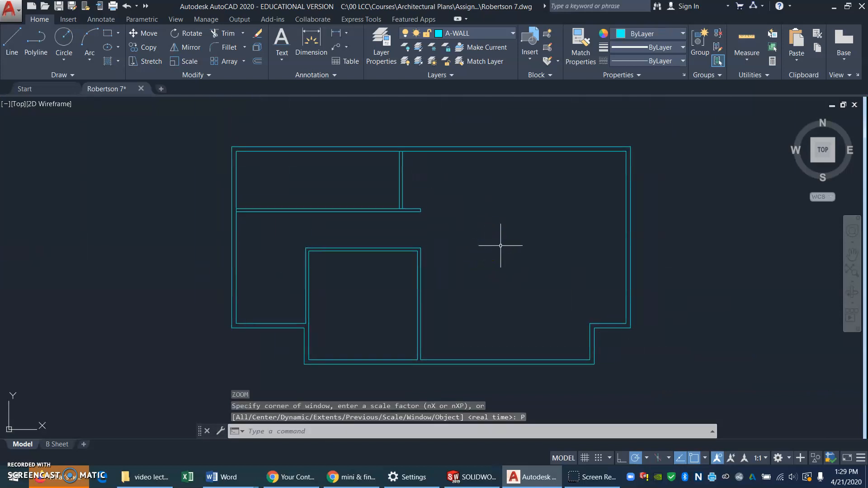
Trim the upper exterior wall's inner line and the partition's upper line between the faces of the short vertical wall
type("z")
key("Return")
left_click(343, 221)
scroll(463, 129, "up", 1)
left_click(462, 130)
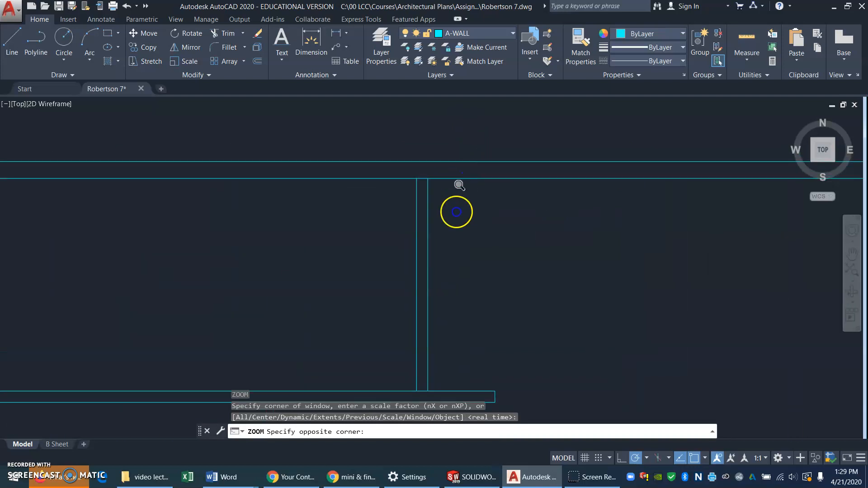
type("p")
key("Return")
left_click_drag(563, 287, 578, 261)
key("Escape")
type("TR")
key("Return")
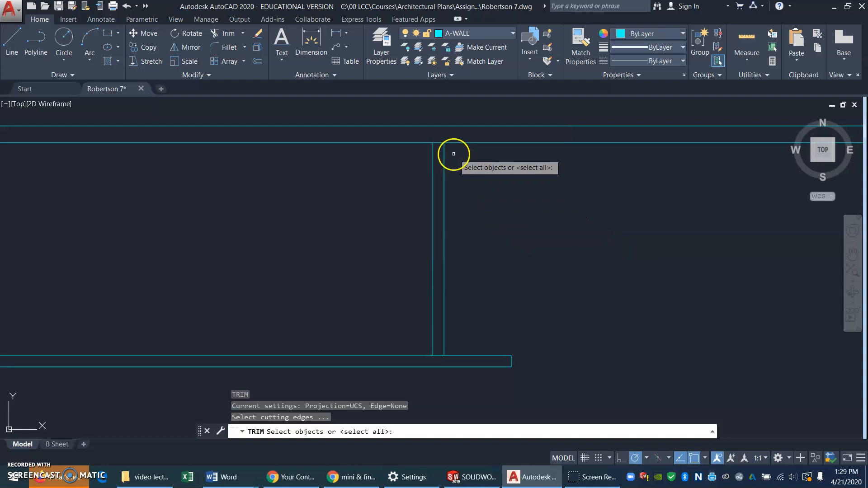
key("Return")
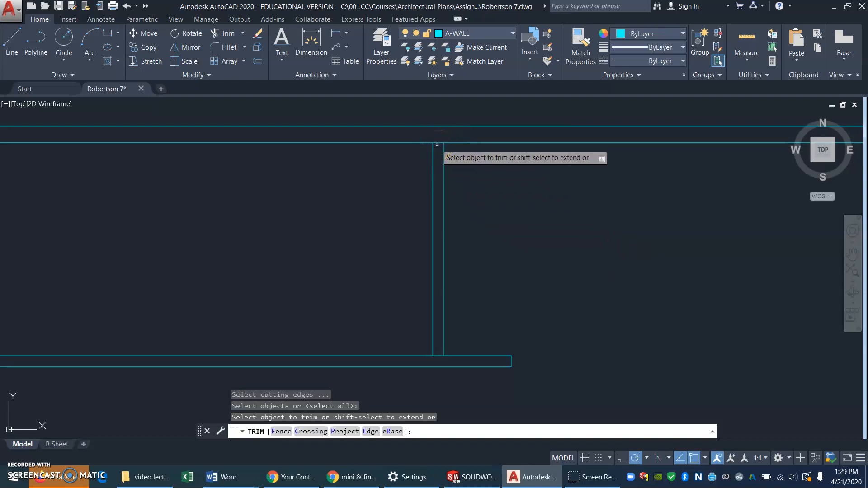
left_click(437, 142)
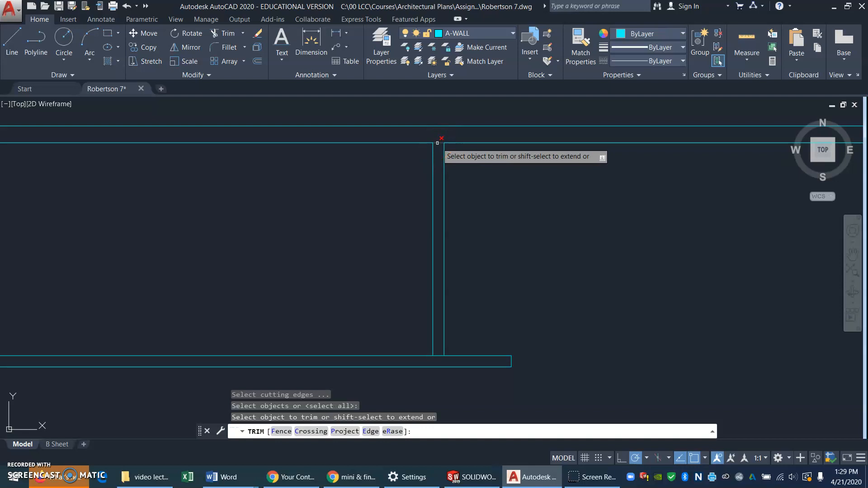
left_click(435, 355)
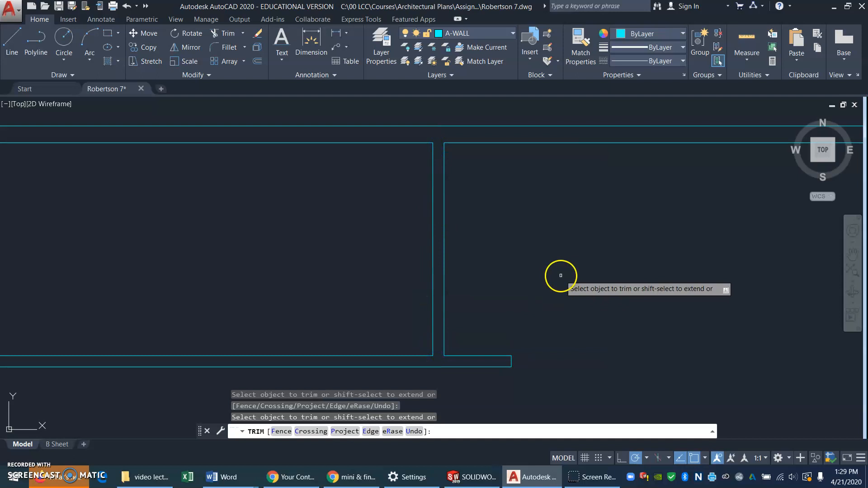
key("Return")
type("Z")
key("Return")
type("p")
key("Return")
type("z")
key("Return")
type("P")
key("Return")
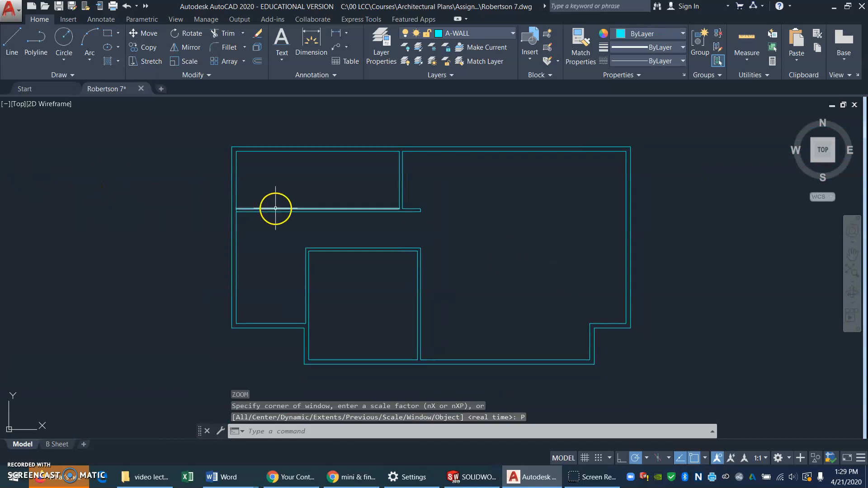
Trim the left exterior wall's inner line between the two partition lines, using all objects as cutting edges
type("z")
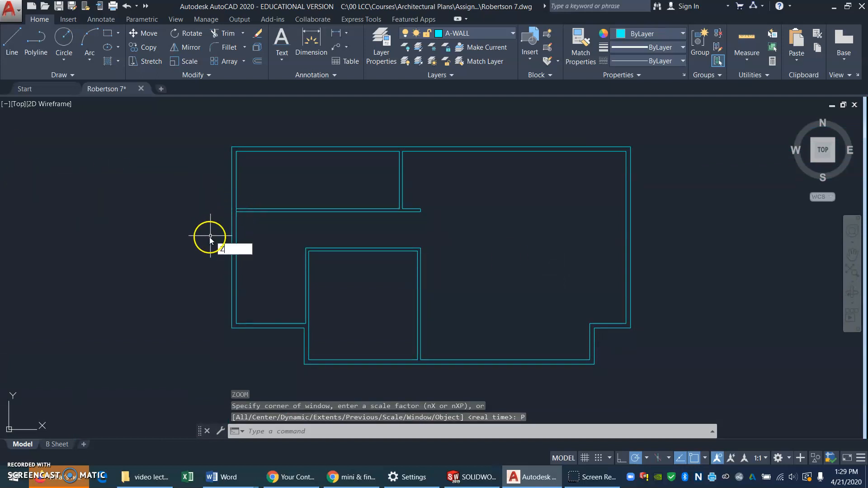
key("Return")
left_click(201, 243)
left_click(282, 185)
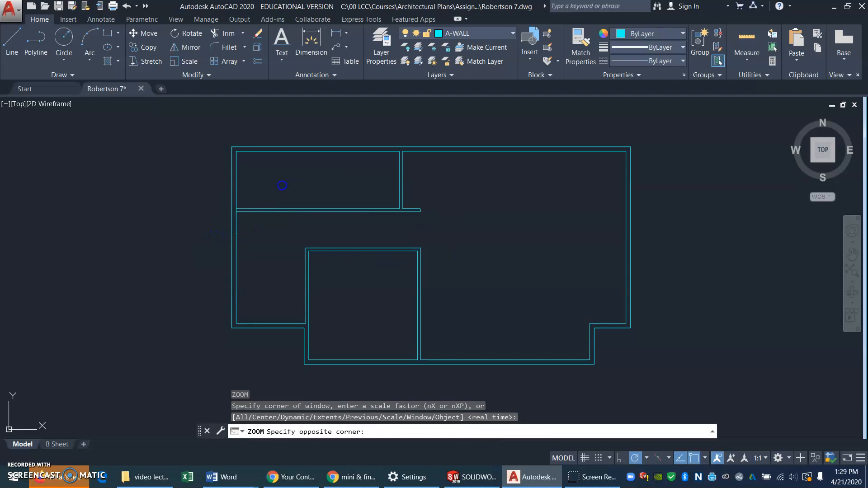
key("Return")
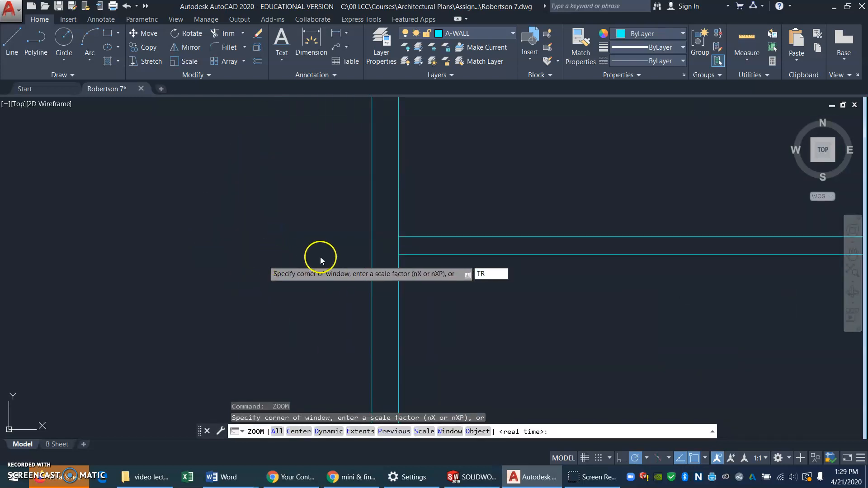
key("Return")
key("Escape")
key("Escape")
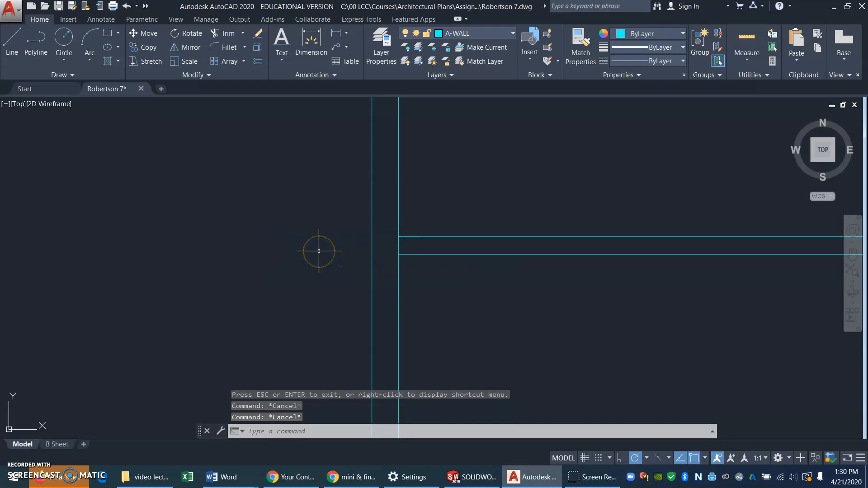
type("tr")
key("Return")
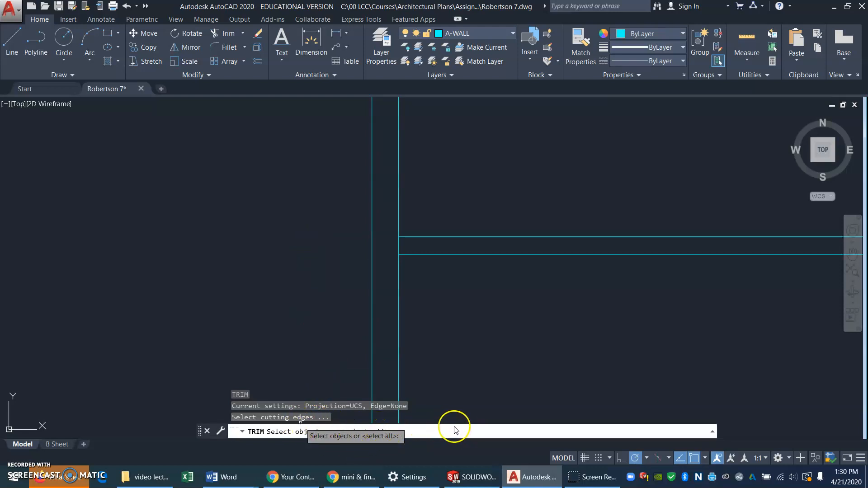
key("Return")
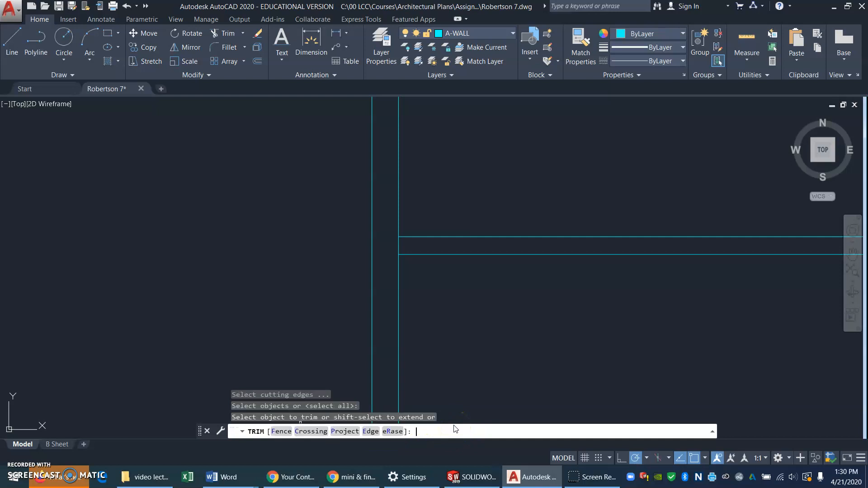
left_click(398, 244)
key("Return")
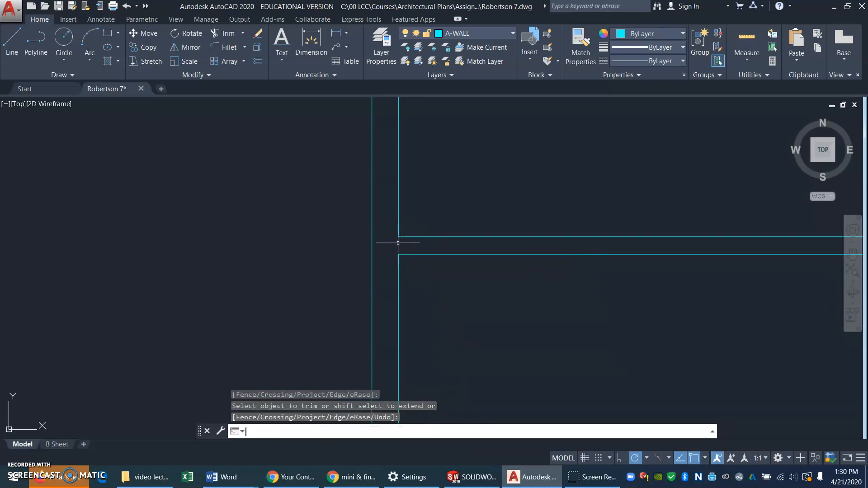
Restore the previous view to examine the cleaned-up wall junctions across the whole floor plan
type("z")
key("Return")
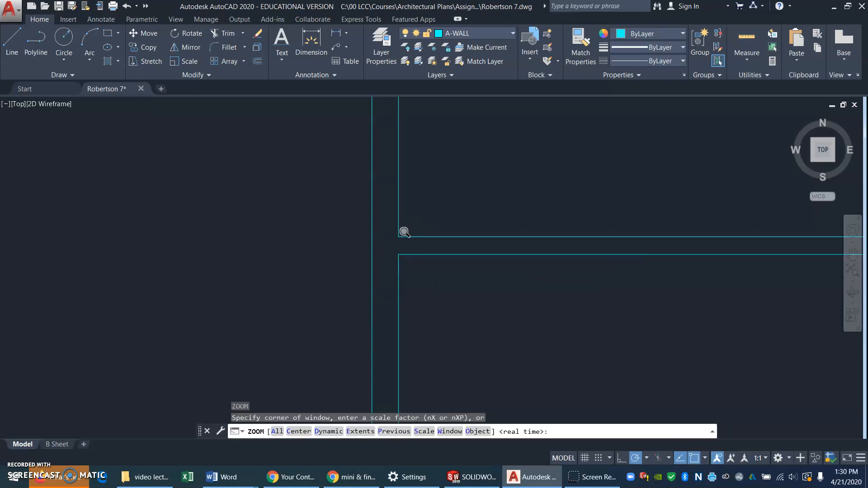
type("P")
key("Return")
type("P")
key("Return")
left_click(523, 283)
key("Escape")
key("Escape")
left_click(578, 433)
type("z")
key("Return")
type("P")
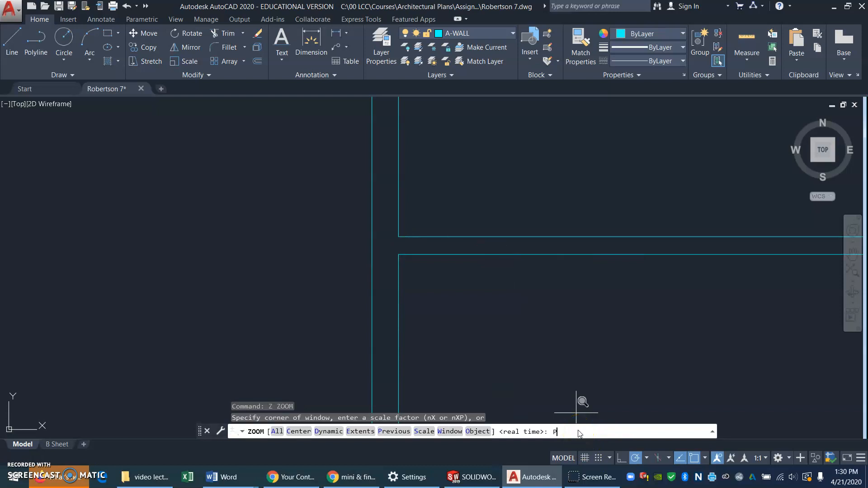
key("Return")
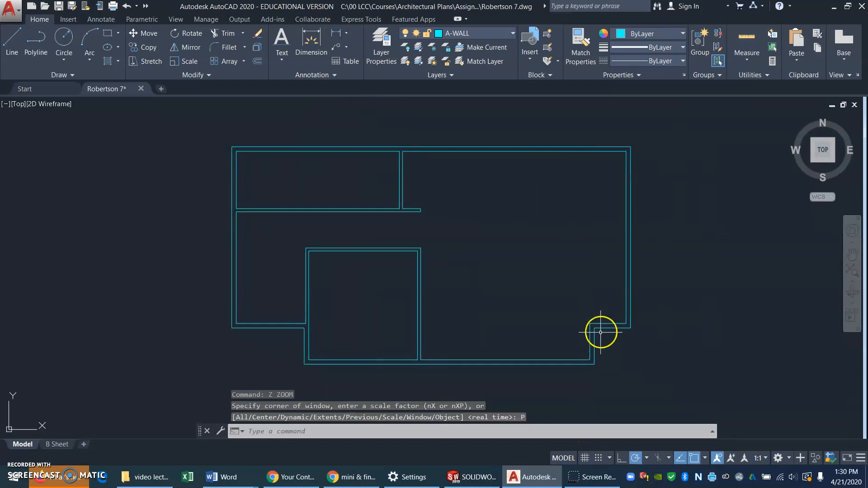